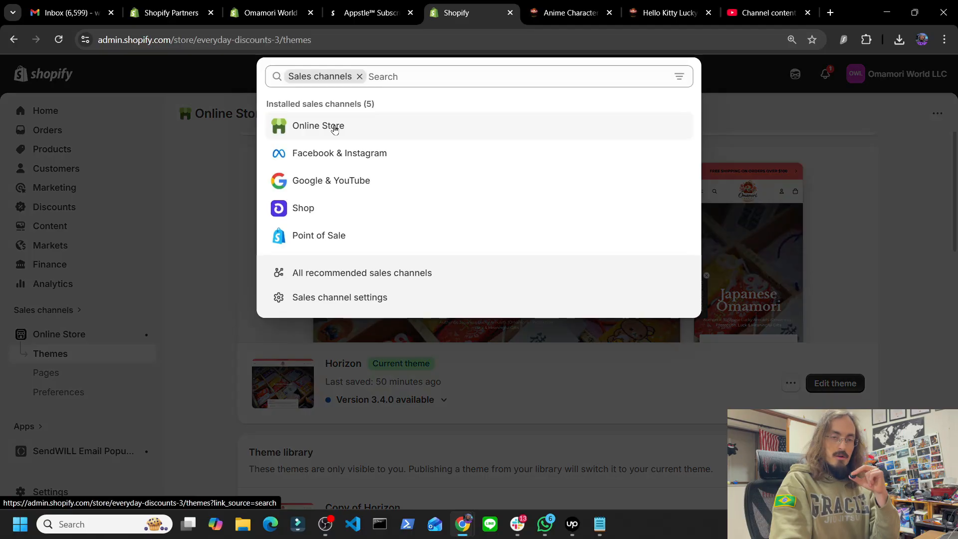
Step: Open the Online Store's current Horizon theme in the theme editor
click(335, 126)
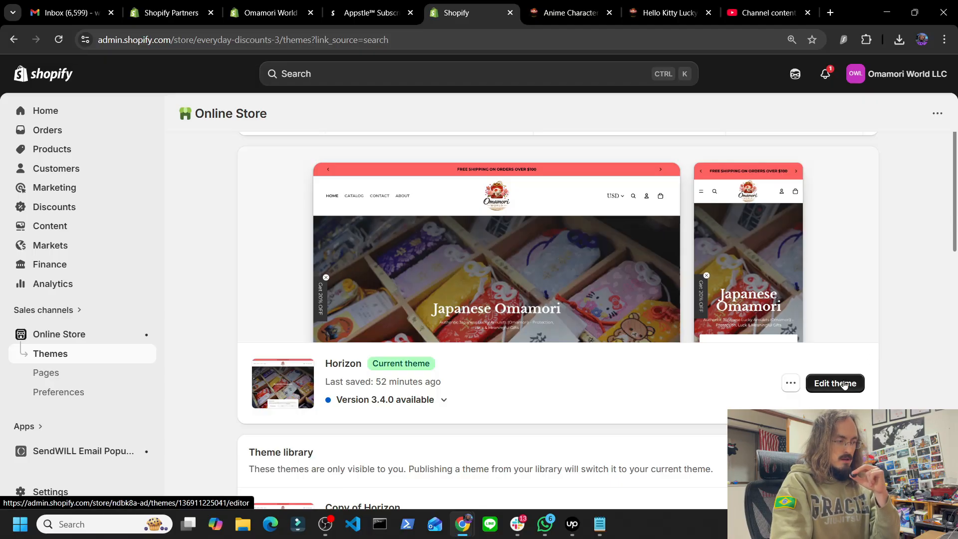
click(844, 383)
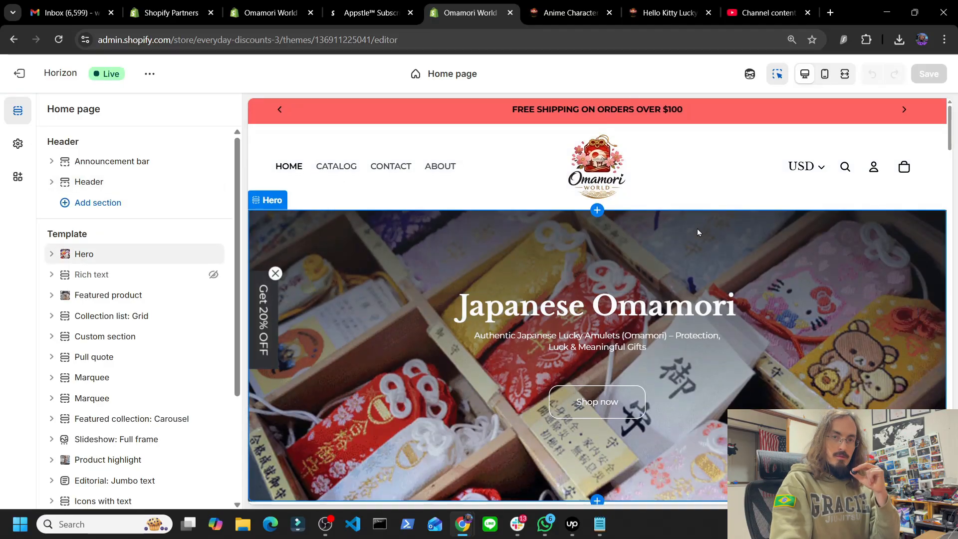
Step: Examine the home page preview from the hero banner down to the collection grid and limited time offer countdown
scroll(697, 228, down, 5)
scroll(684, 245, down, 8)
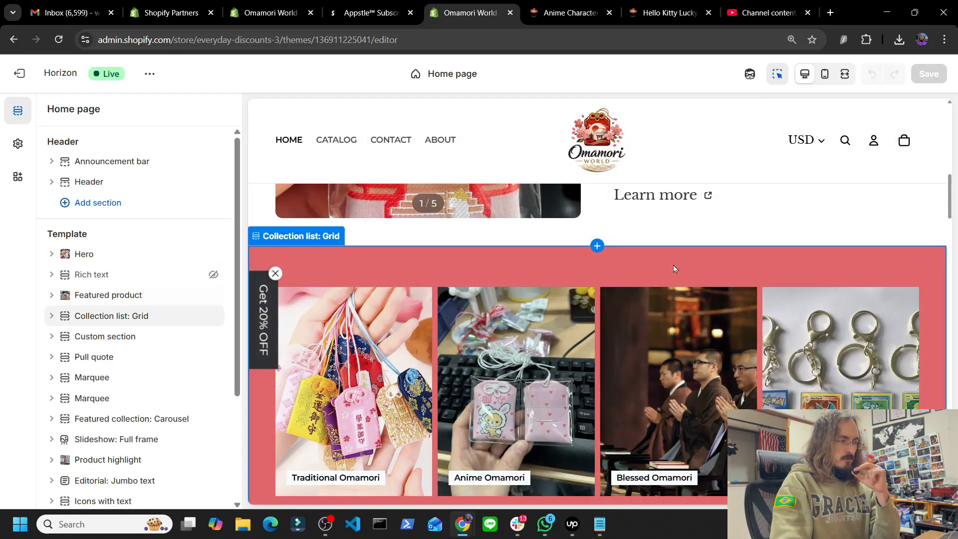
scroll(673, 269, up, 12)
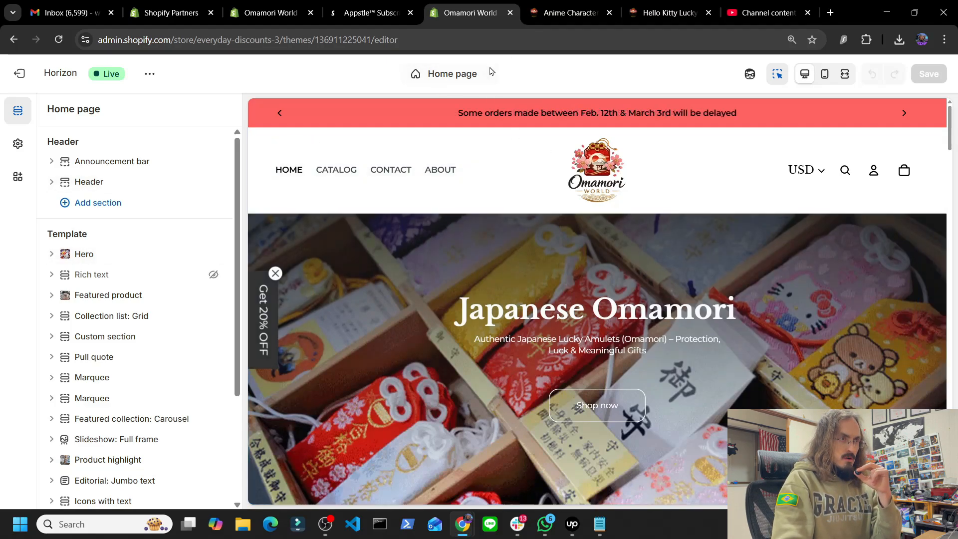
scroll(538, 221, down, 5)
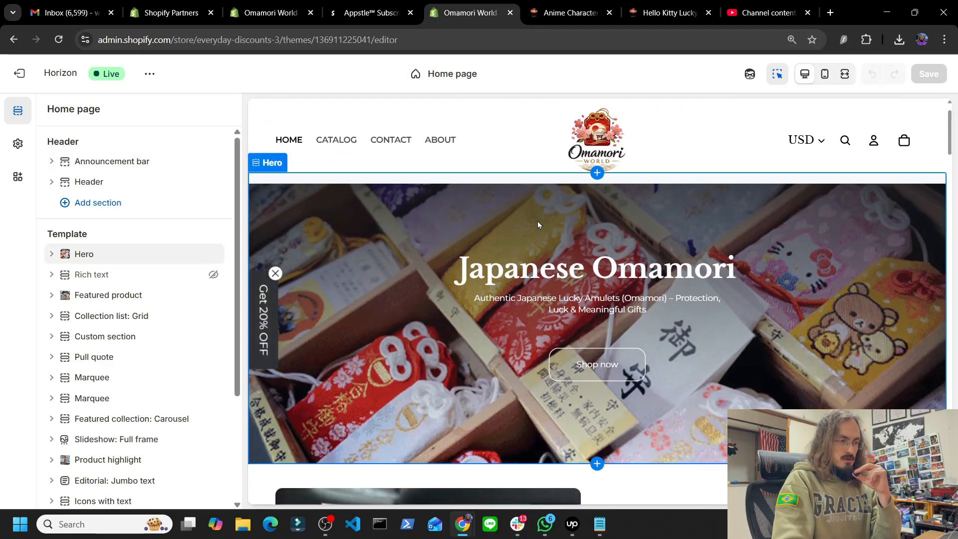
scroll(738, 279, down, 10)
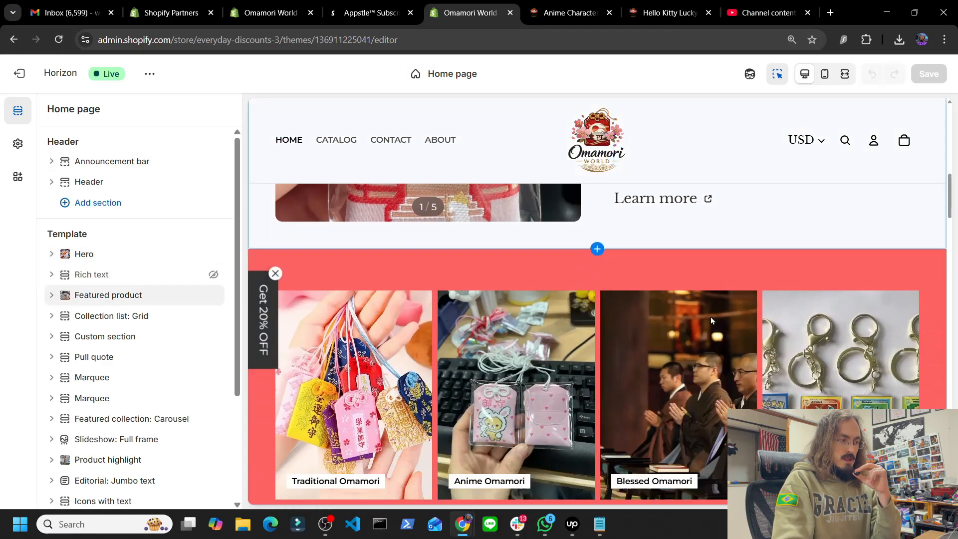
scroll(711, 322, up, 12)
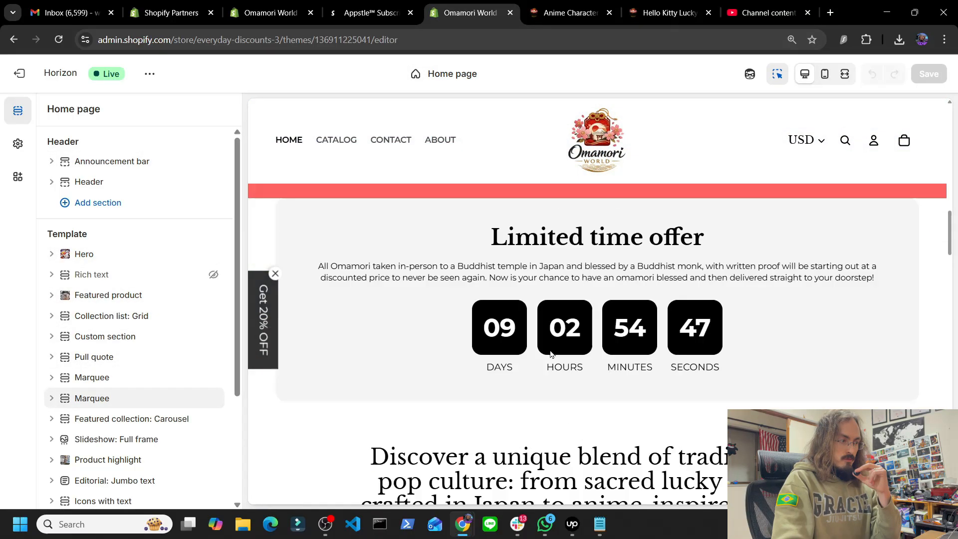
scroll(657, 262, up, 3)
scroll(714, 244, down, 3)
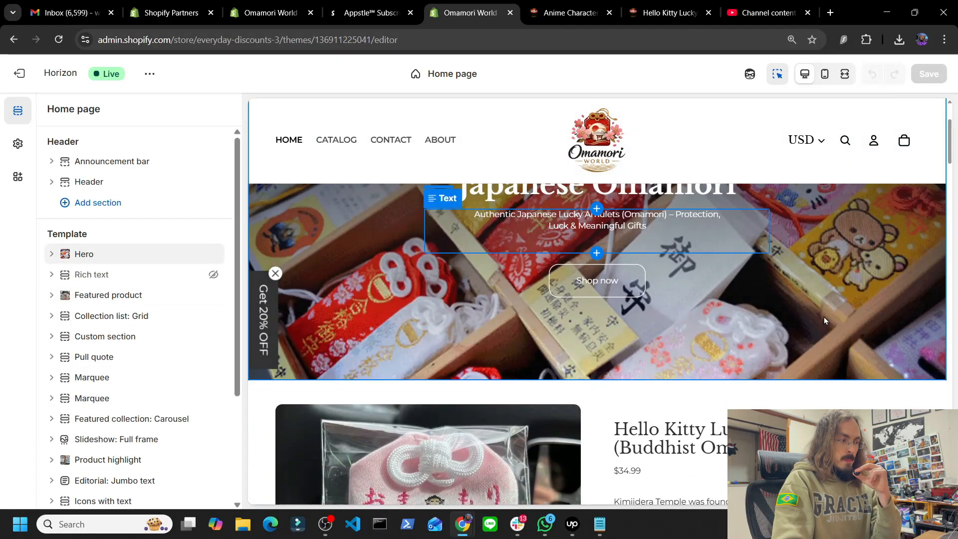
scroll(824, 317, up, 3)
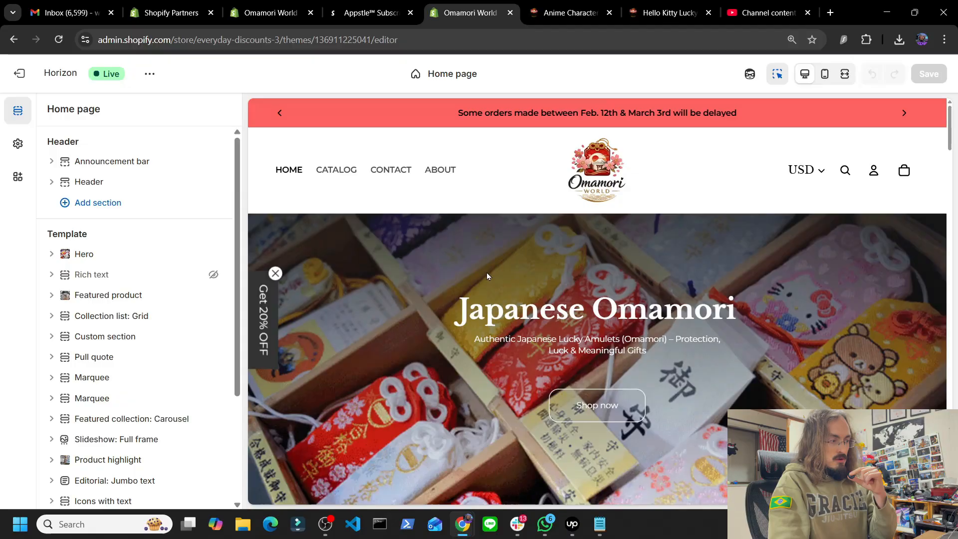
Step: Inspect the editing options for the Hero section's Media 1 image, leaving the image editor without changes
click(386, 253)
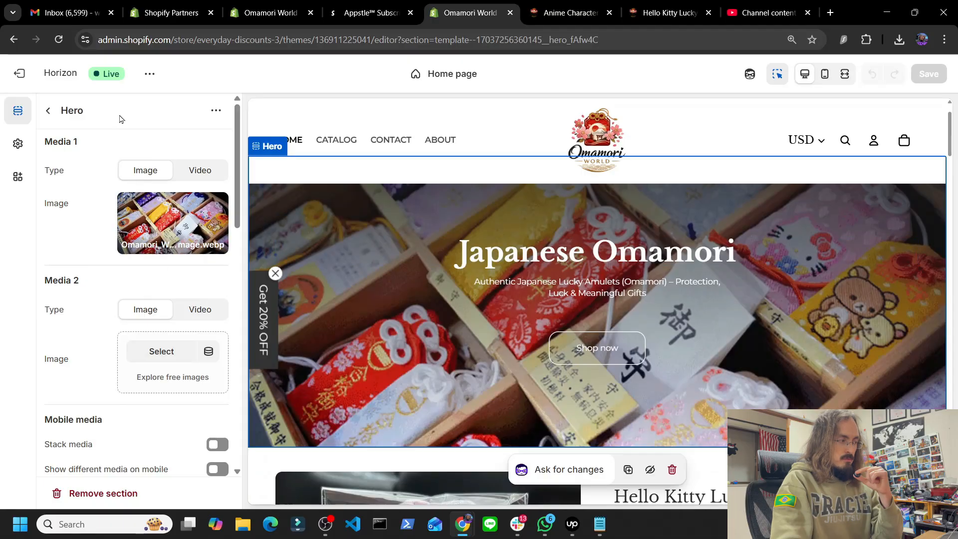
mouse_move(203, 251)
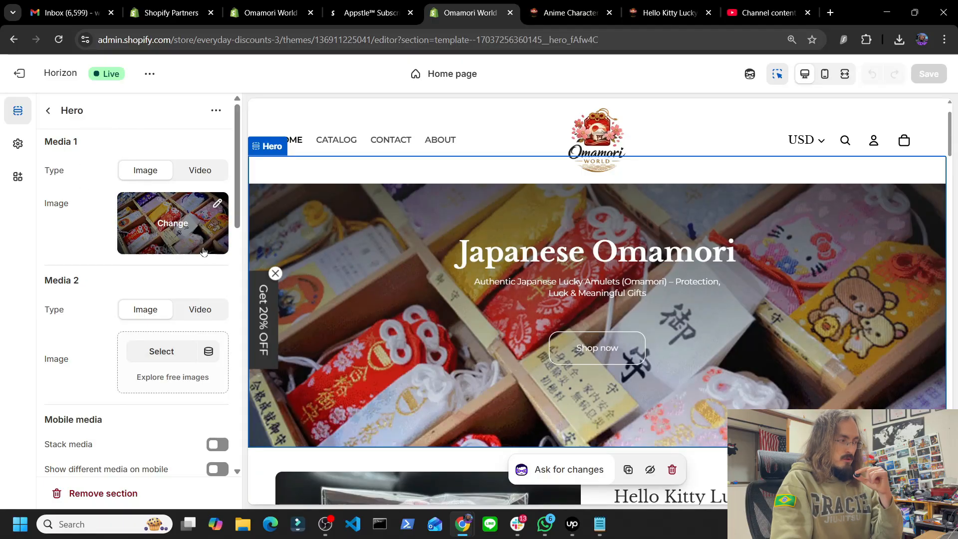
click(218, 204)
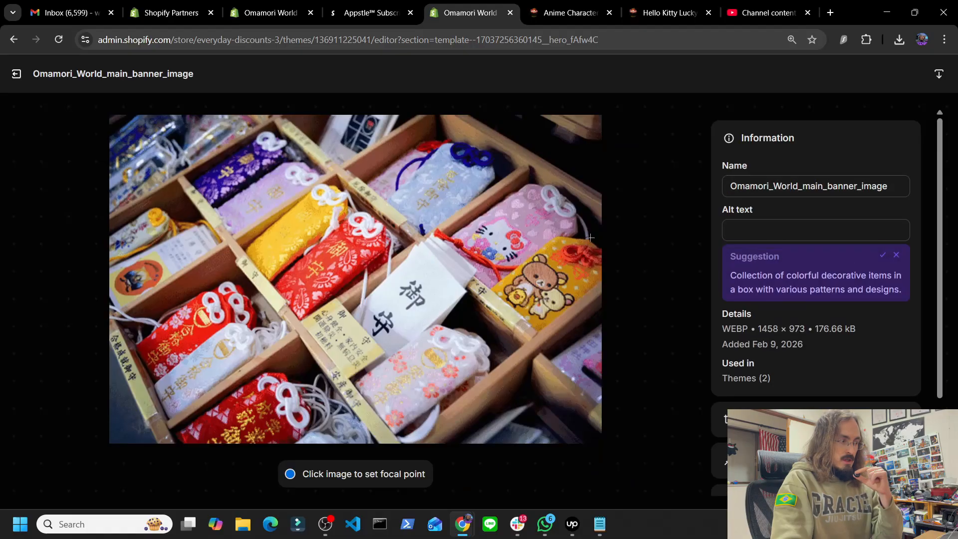
scroll(798, 329, down, 2)
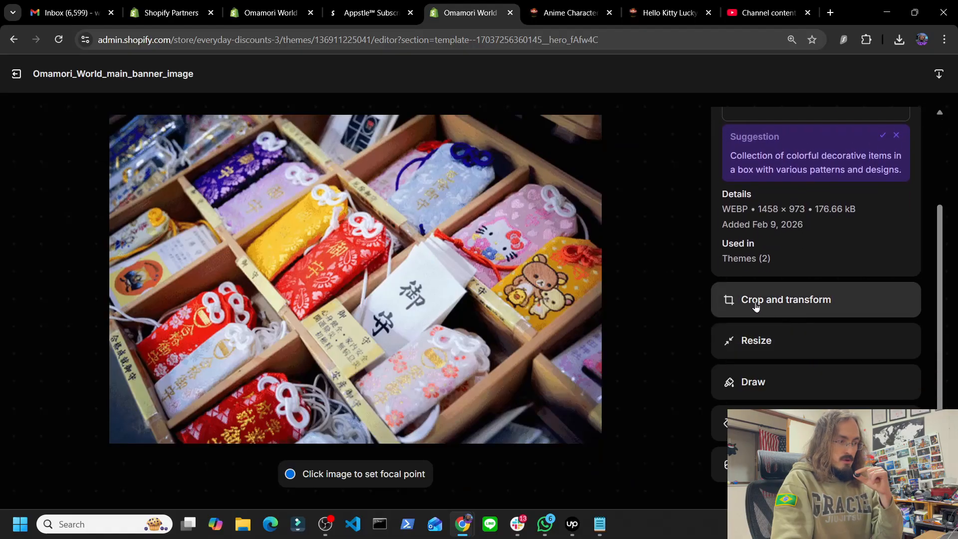
click(17, 74)
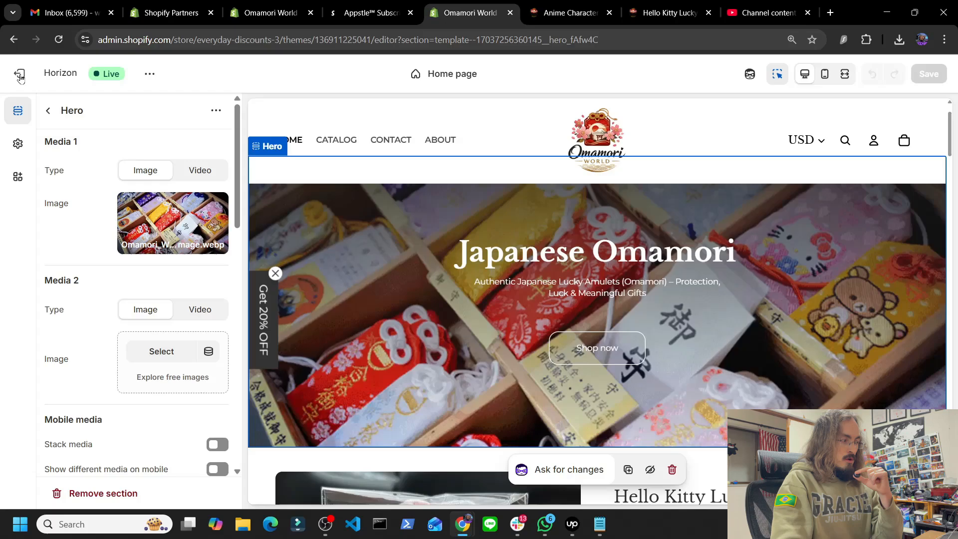
Step: View the image library choices for the Hero section's Media 1, closing it without selecting a replacement
click(171, 227)
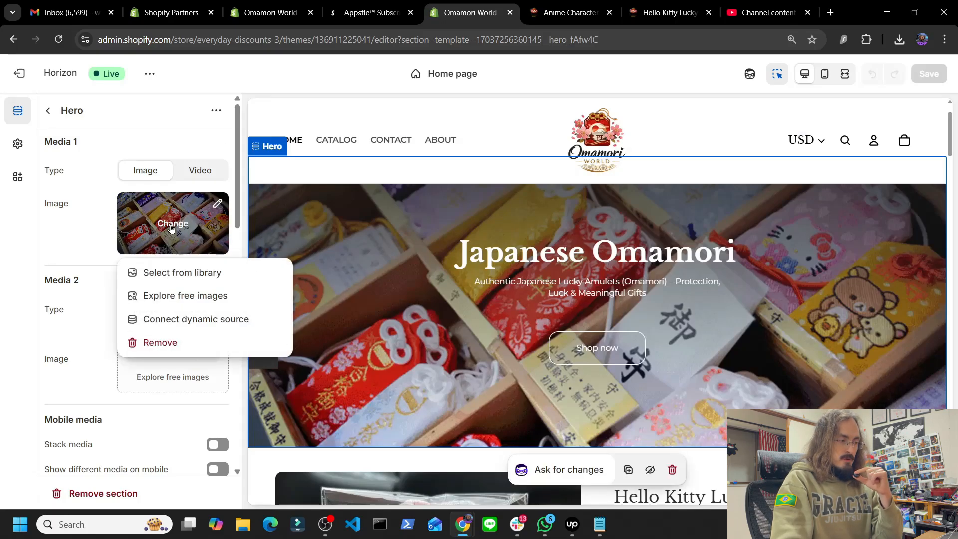
click(187, 274)
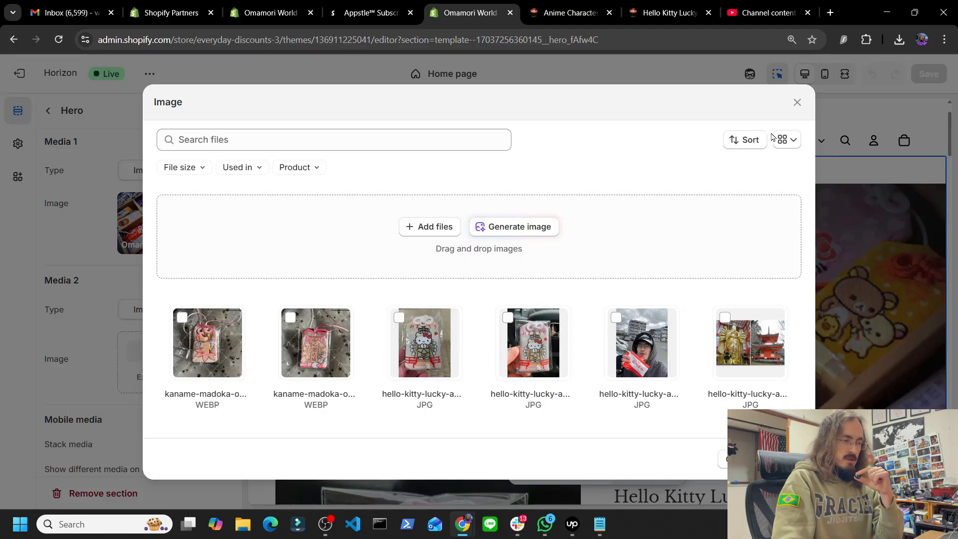
click(797, 103)
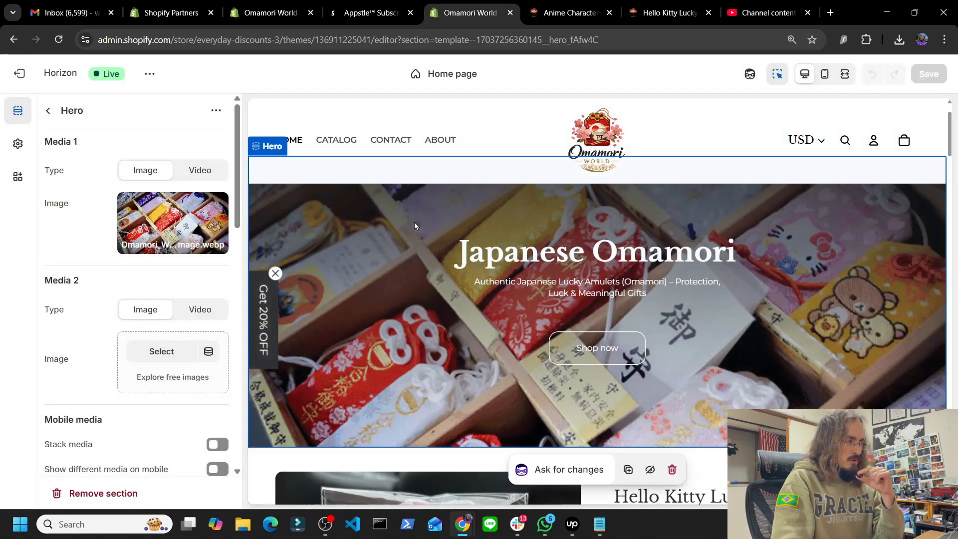
Step: Review the featured product, collection list, countdown and text sections of the home page, returning to the hero banner
scroll(669, 271, down, 5)
scroll(680, 267, down, 10)
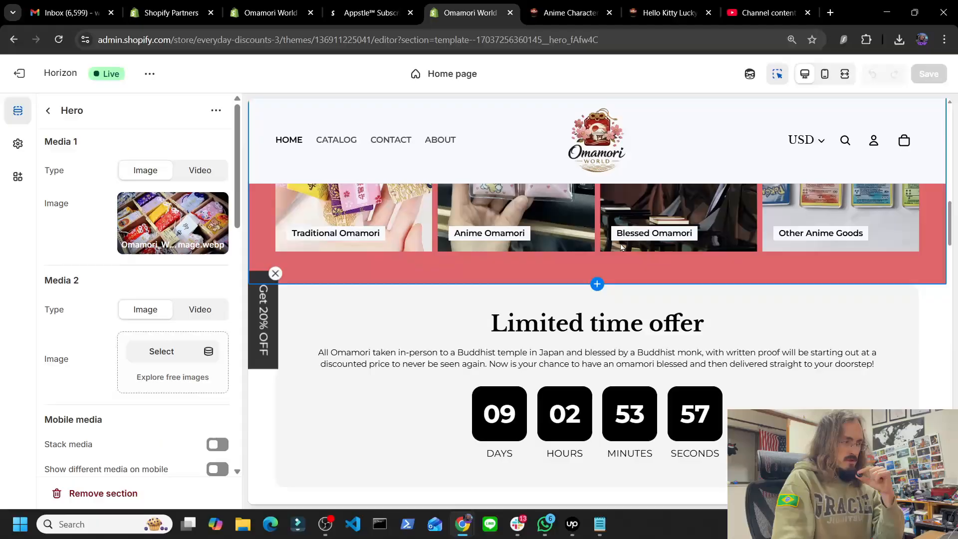
scroll(794, 393, up, 6)
scroll(794, 393, up, 5)
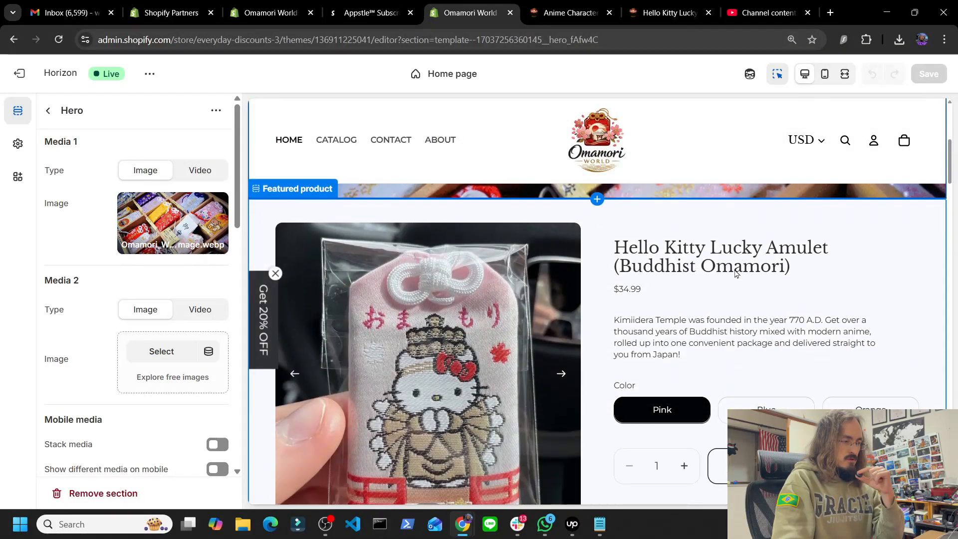
scroll(739, 274, down, 12)
scroll(604, 251, down, 4)
scroll(765, 304, up, 5)
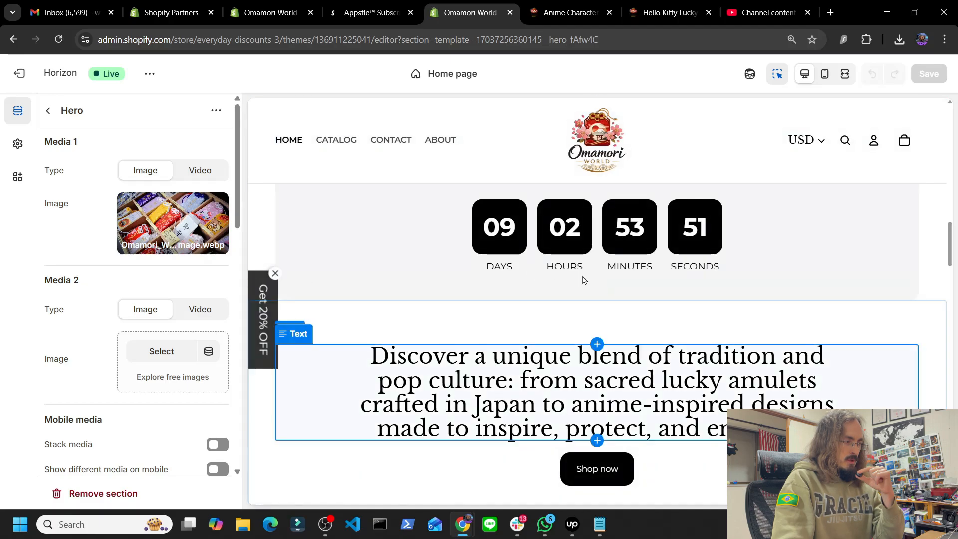
scroll(599, 344, down, 5)
scroll(809, 302, up, 10)
scroll(808, 299, up, 8)
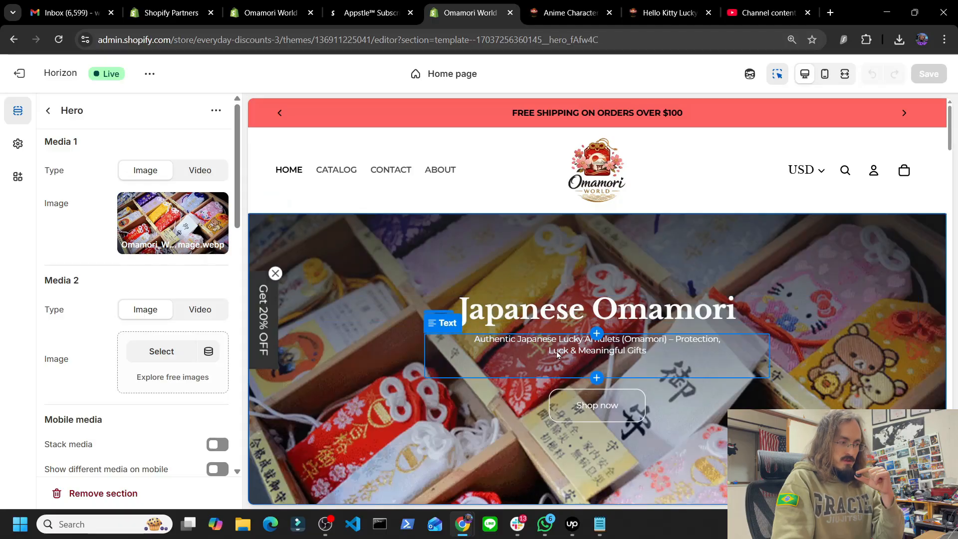
Step: Replace the hero banner's Japanese Omamori heading with a placeholder row of repeated letter j characters
click(559, 314)
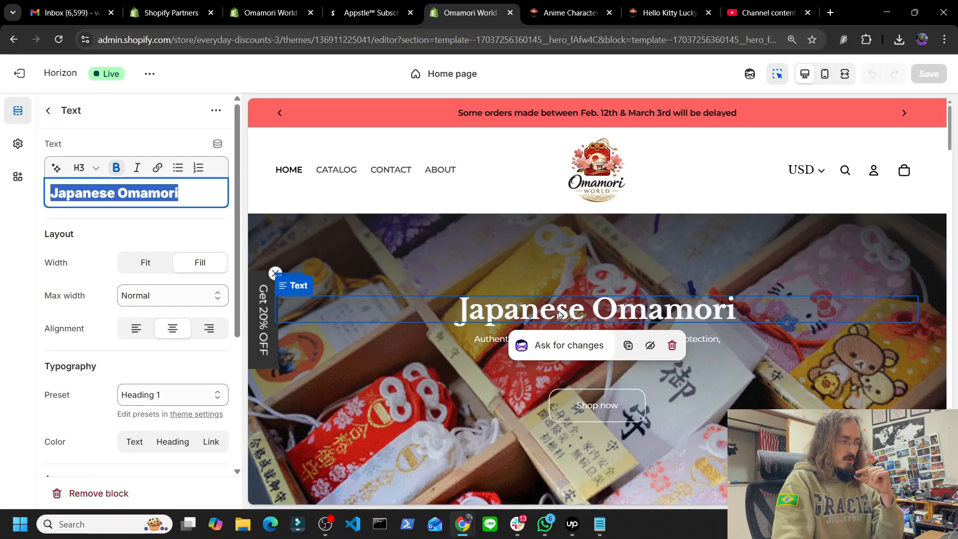
click(190, 193)
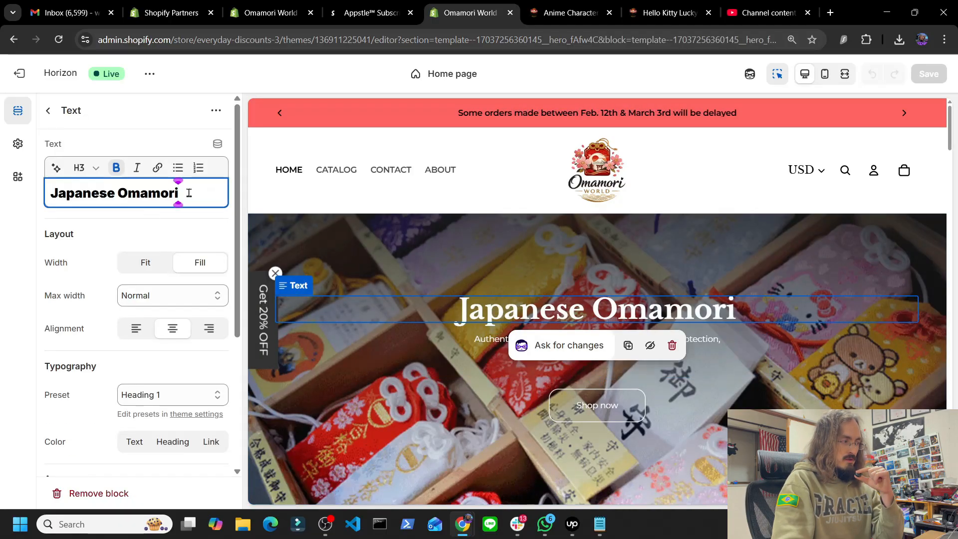
drag(179, 194, 43, 200)
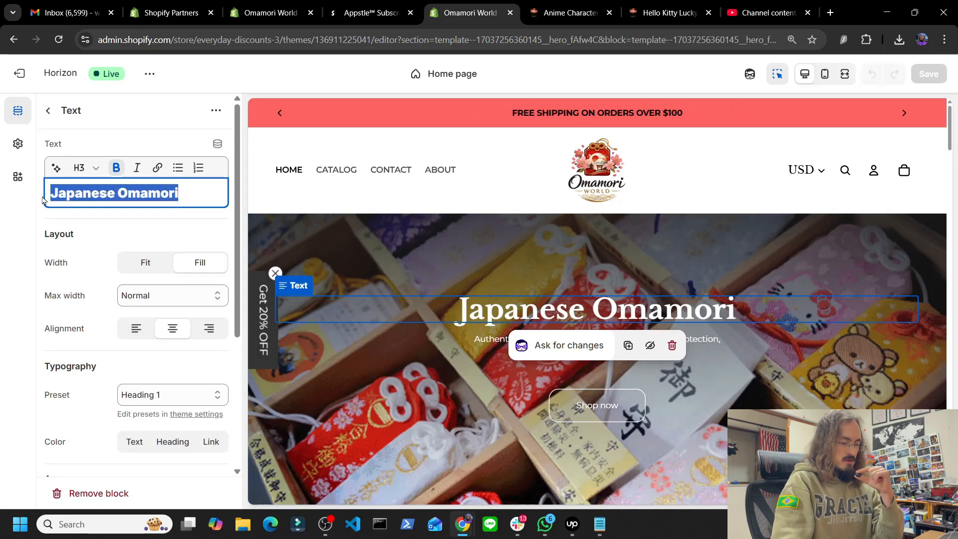
key(BackSpace)
text(jjj)
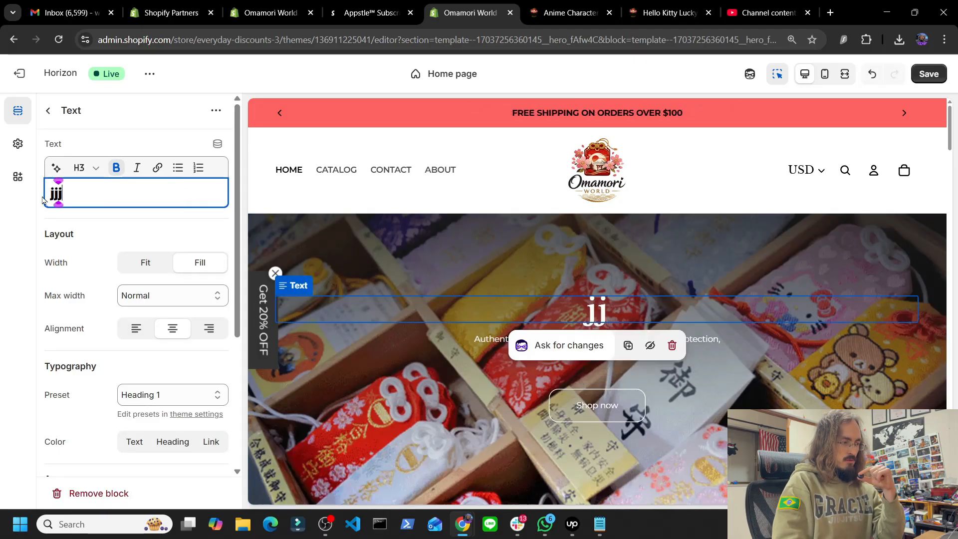
text(jjjjjjjjjjjjjjjjj)
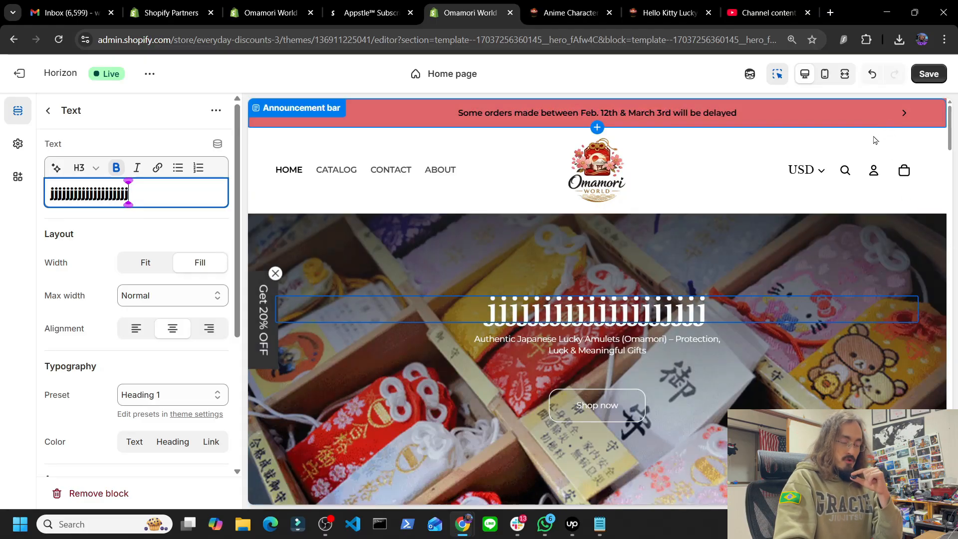
Step: Undo the placeholder text and heading deletion, and reselect the hero heading block
click(872, 78)
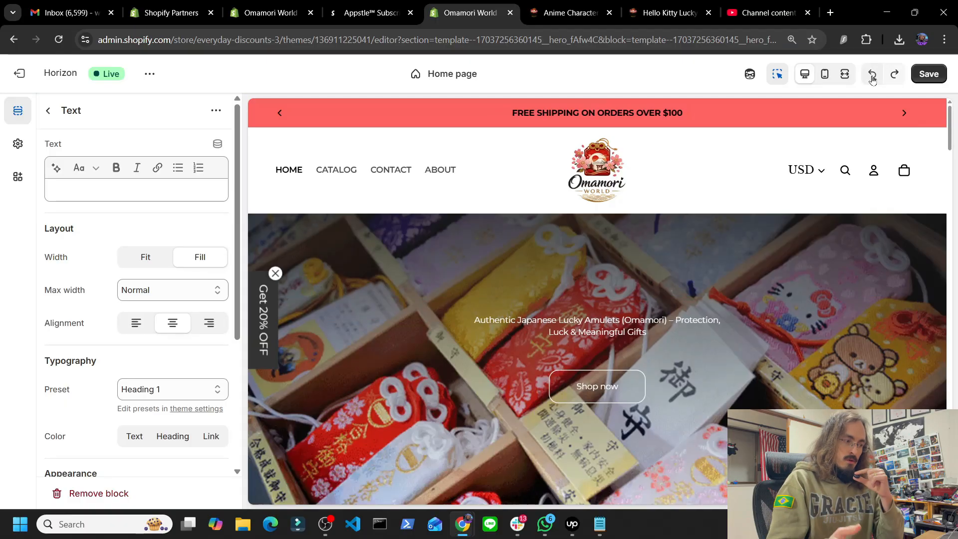
click(872, 79)
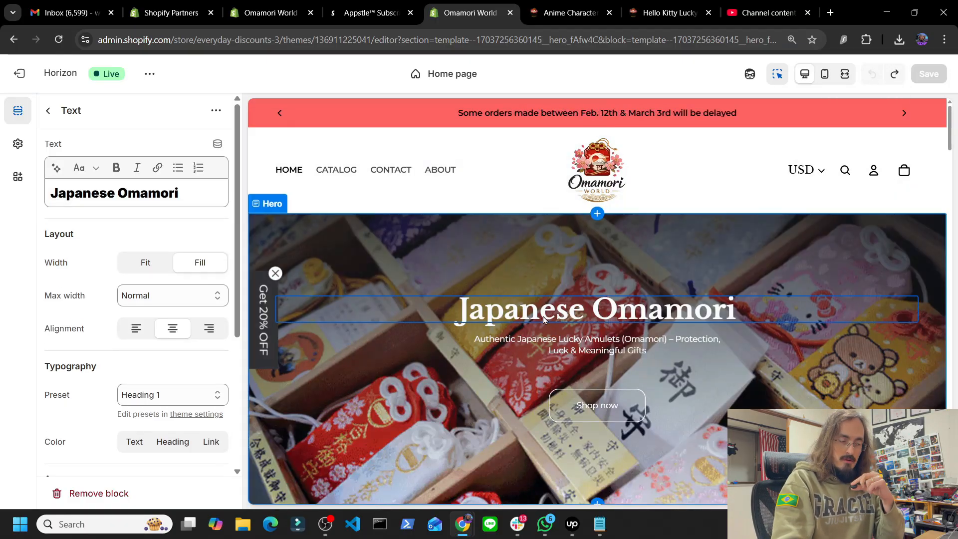
click(807, 300)
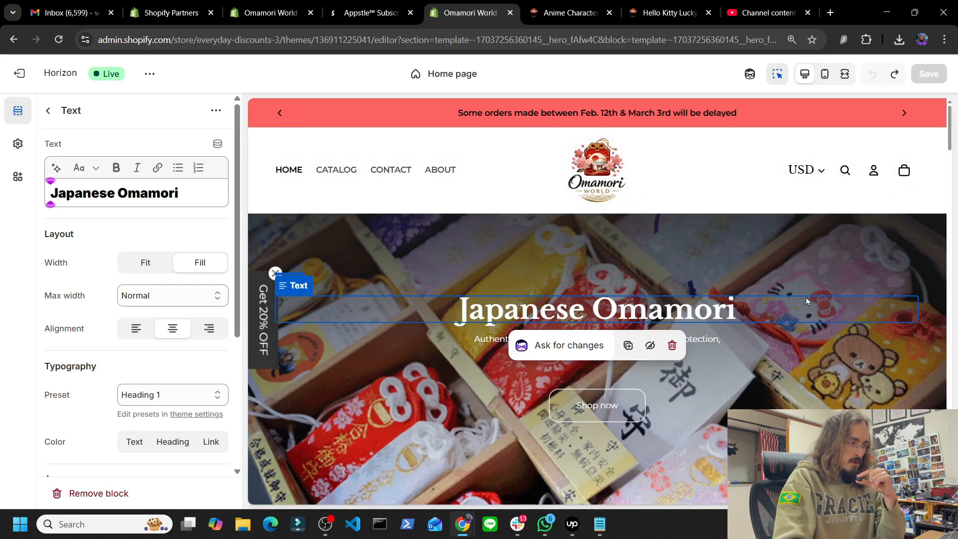
scroll(798, 300, down, 3)
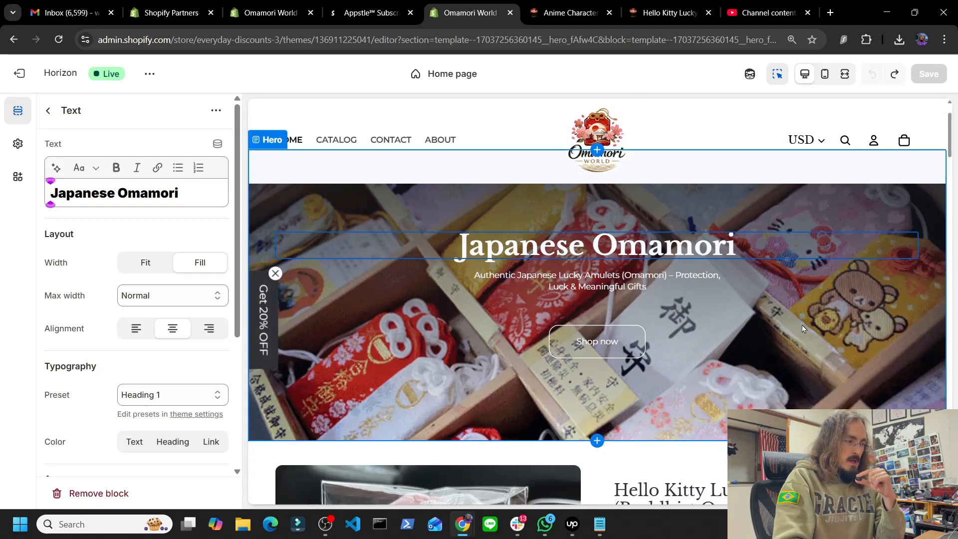
scroll(815, 302, down, 1)
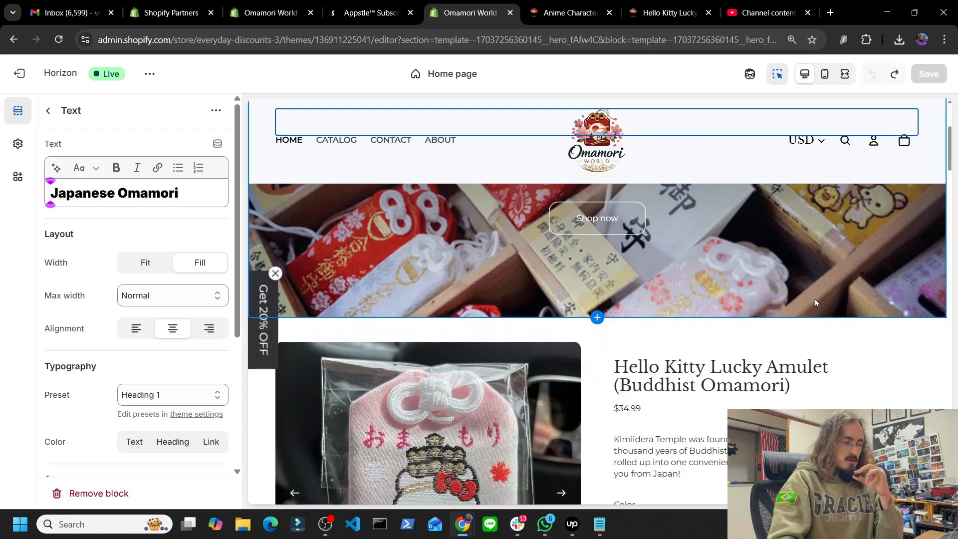
scroll(812, 338, up, 4)
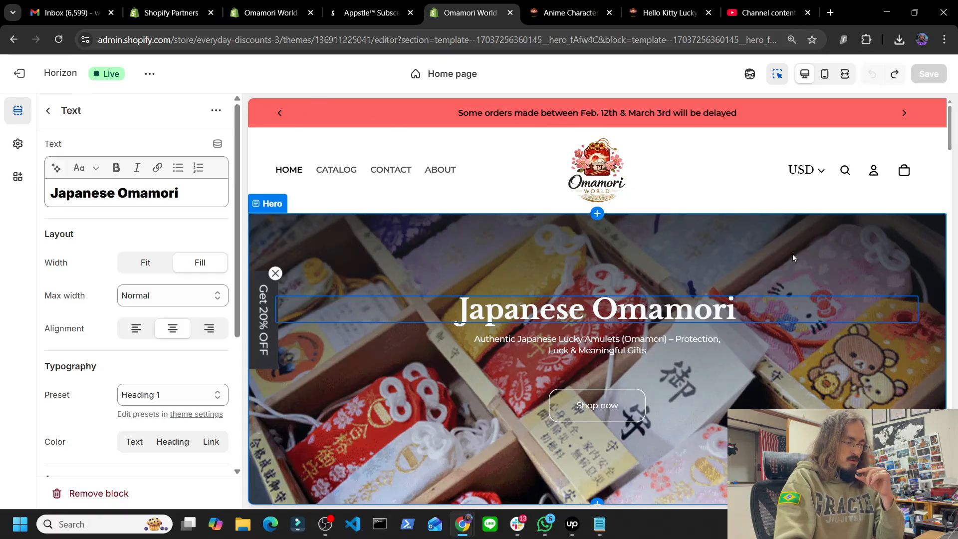
scroll(835, 286, down, 4)
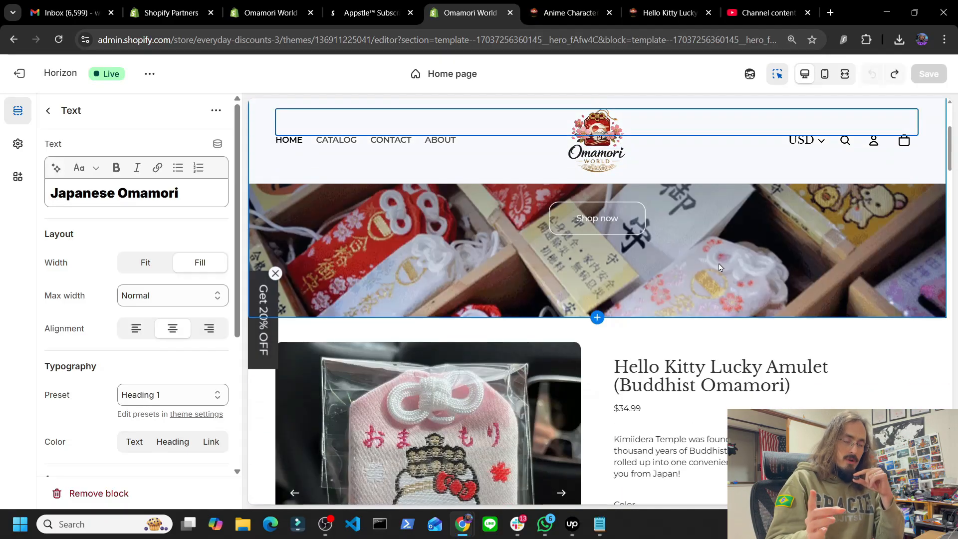
Step: Delete and retype the final letter of the hero heading so it reads "Japanese Omamori"
click(189, 194)
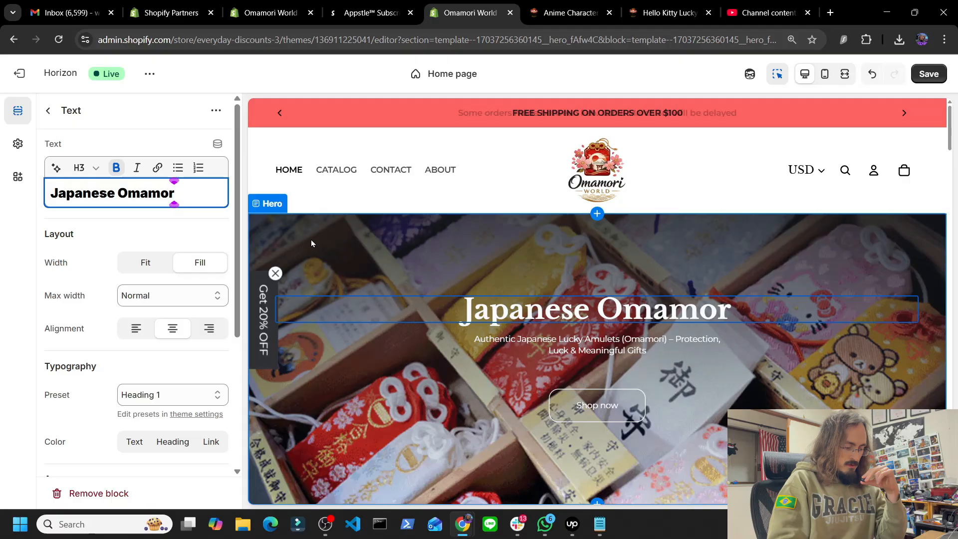
text(i)
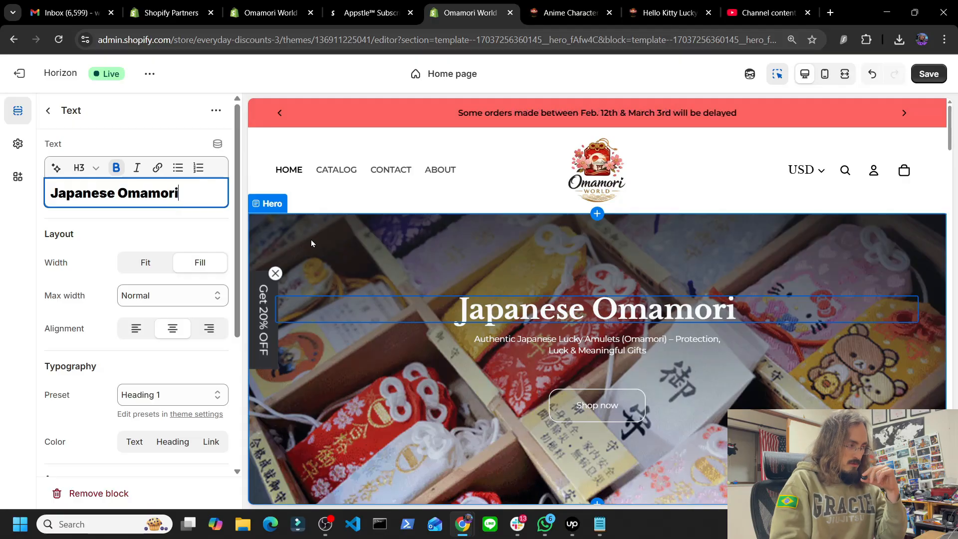
Step: Leave the theme editor, discarding the unsaved changes, and reopen the current Horizon theme for editing
click(322, 74)
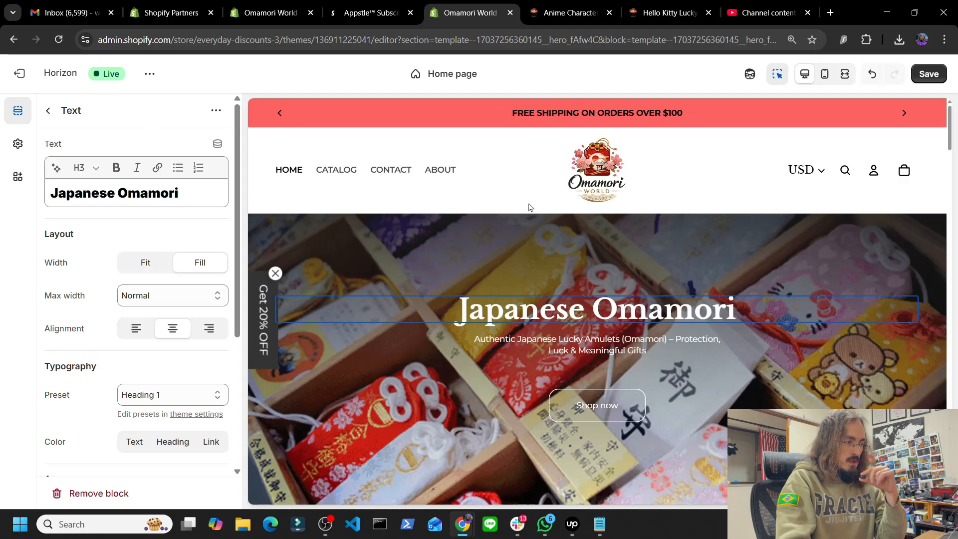
click(22, 74)
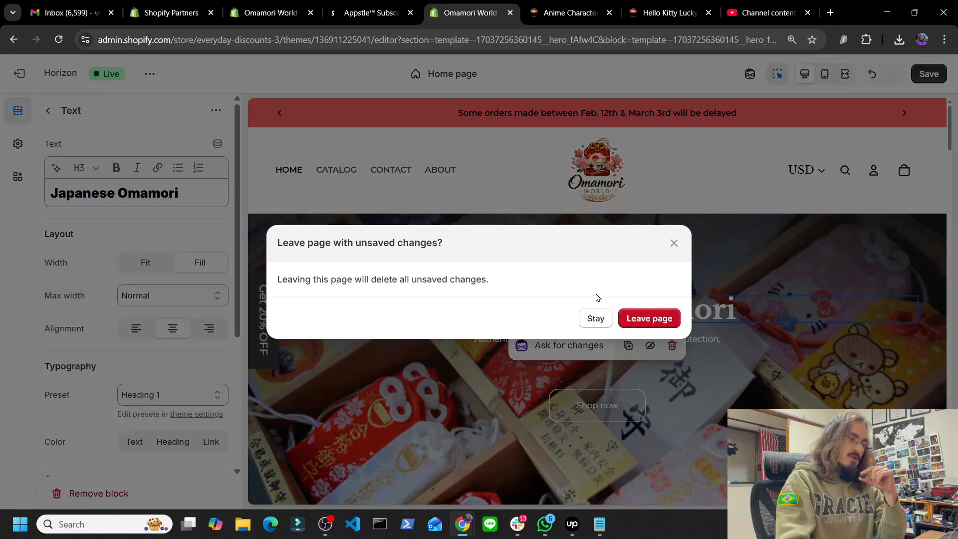
click(655, 322)
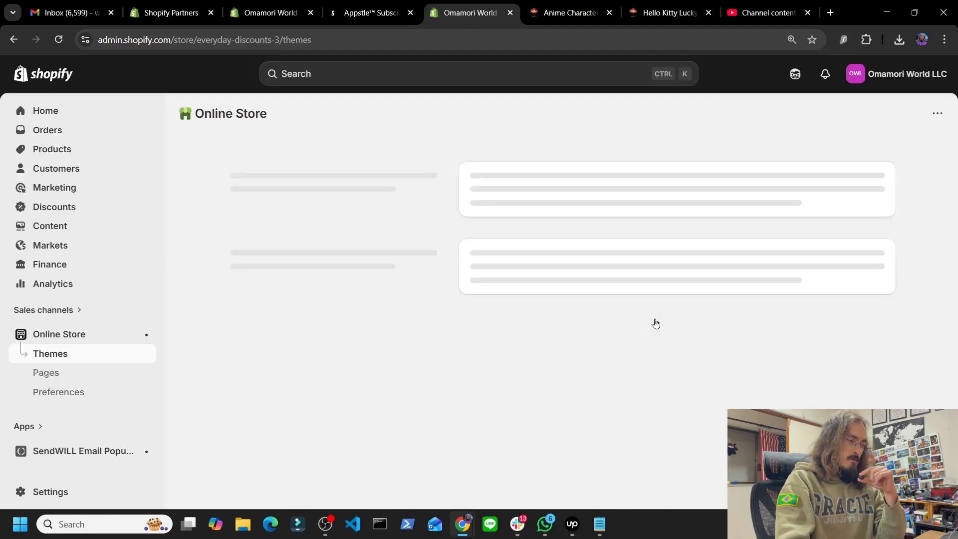
scroll(893, 252, down, 5)
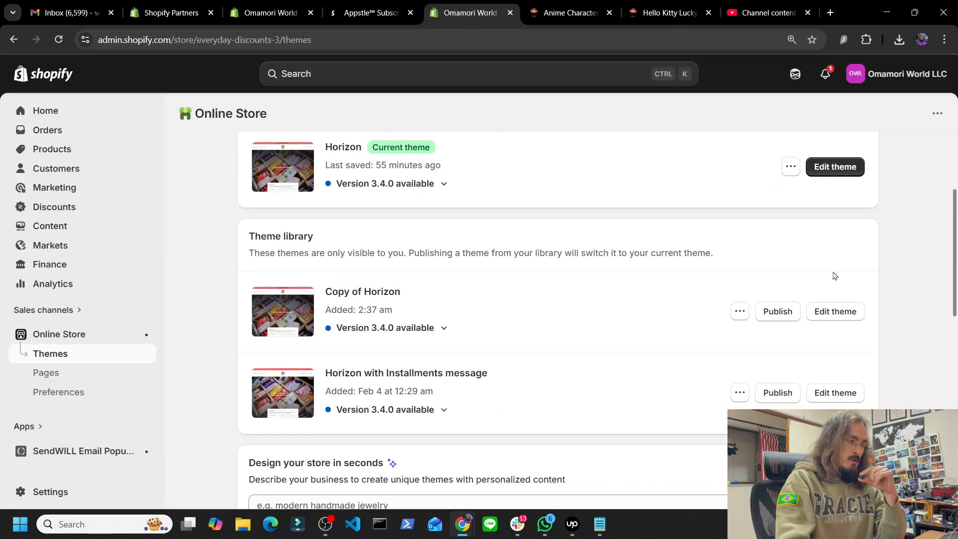
scroll(834, 274, up, 1)
click(833, 231)
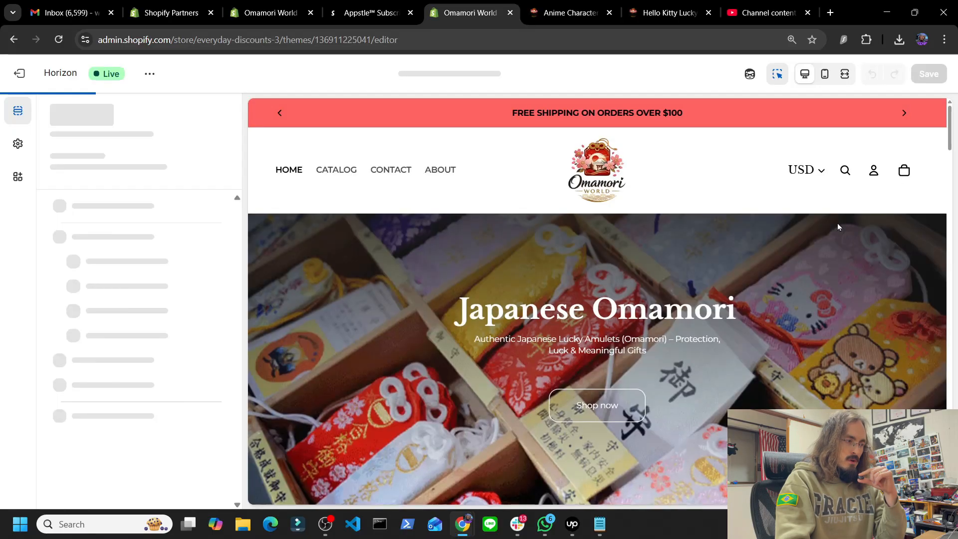
Step: Find the Inspired Lucky Amulets featured collection on the home page and examine its section settings
scroll(523, 282, down, 20)
scroll(549, 287, up, 8)
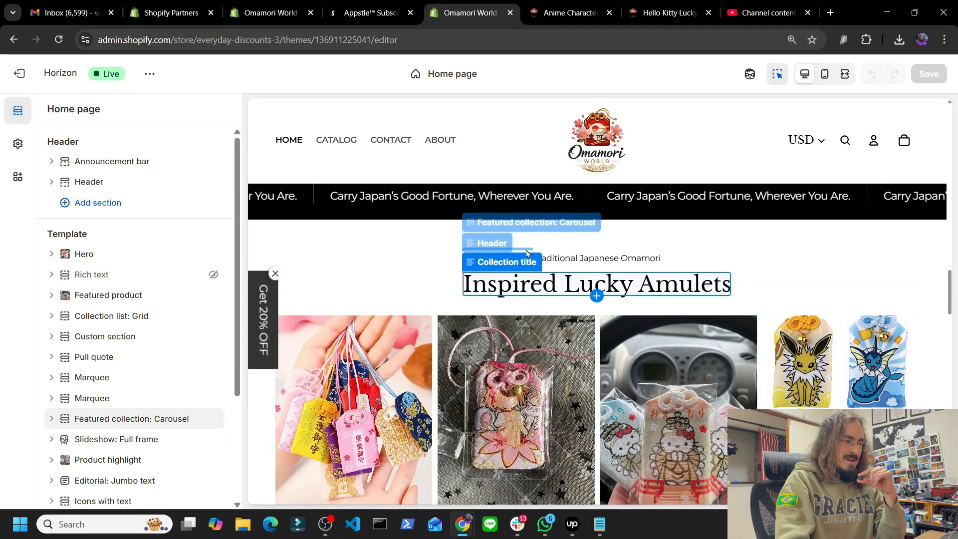
scroll(425, 283, down, 3)
scroll(421, 281, up, 3)
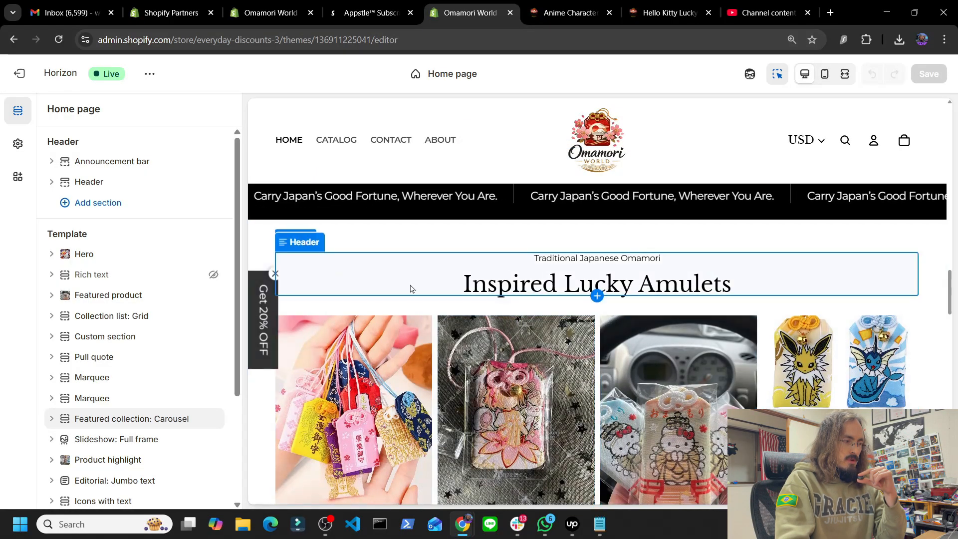
scroll(399, 288, down, 1)
scroll(378, 297, up, 2)
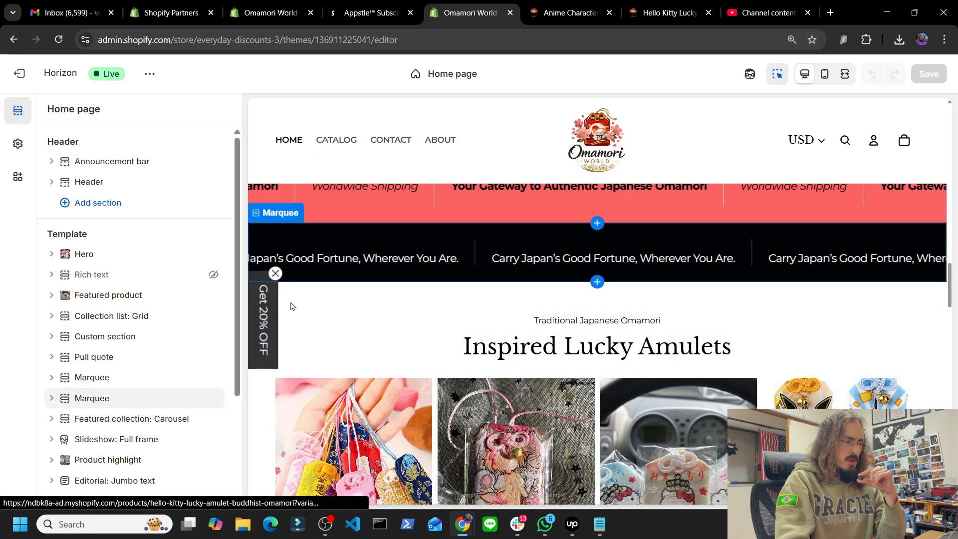
click(387, 303)
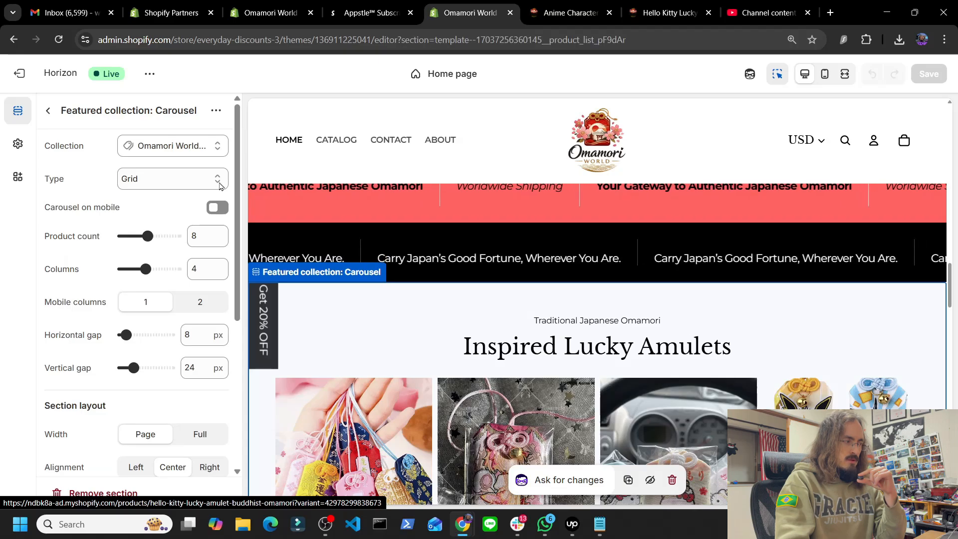
scroll(394, 334, down, 3)
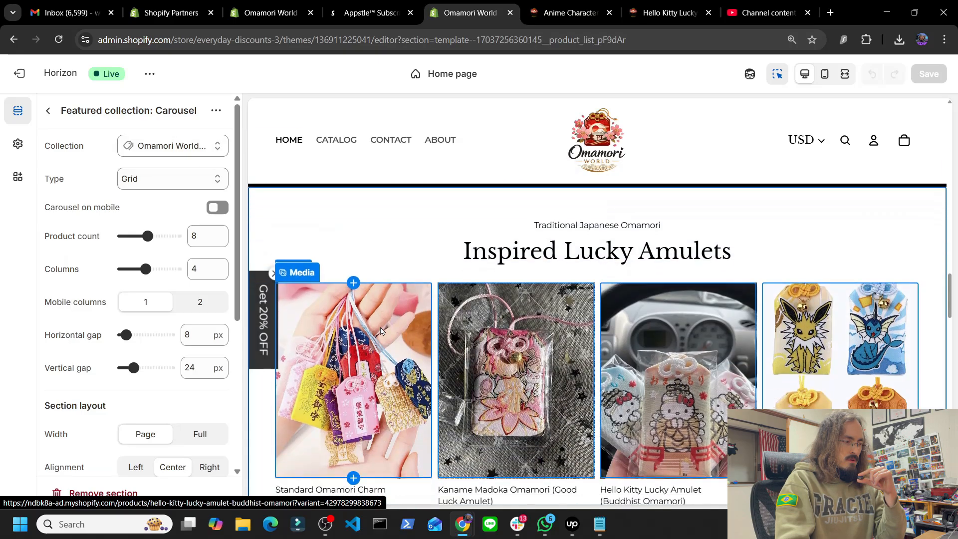
Step: Examine the product card's Media block settings in the featured collection, then return to the home page's section list
click(339, 325)
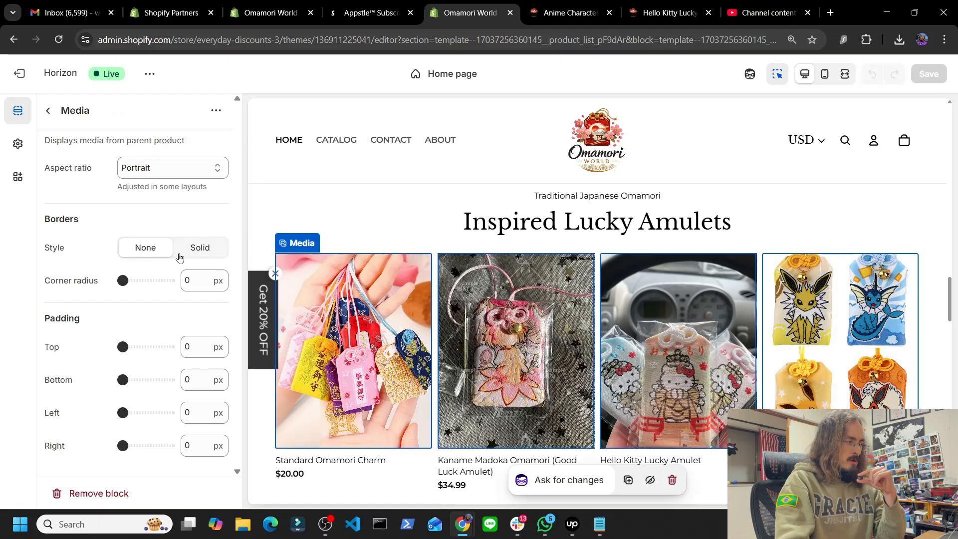
scroll(352, 329, up, 4)
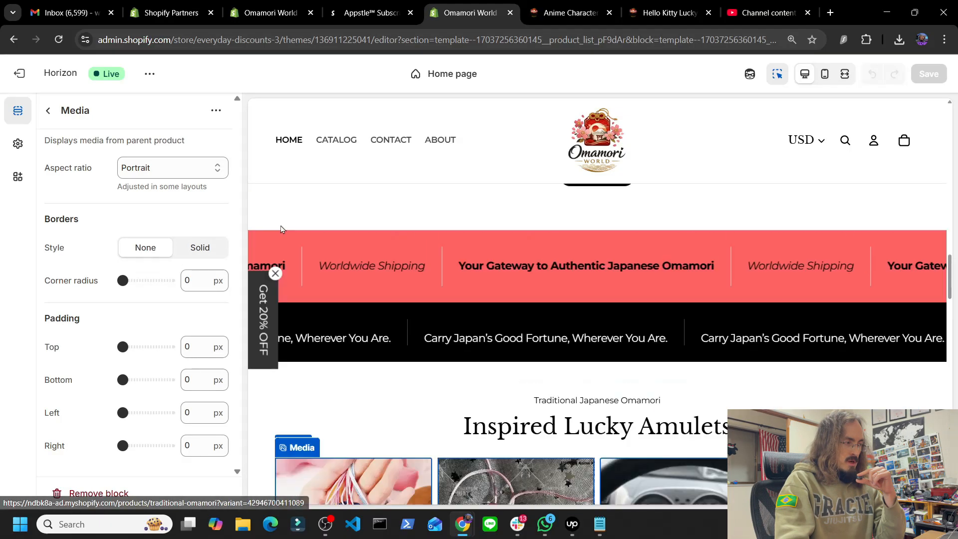
scroll(368, 321, down, 6)
scroll(353, 296, up, 3)
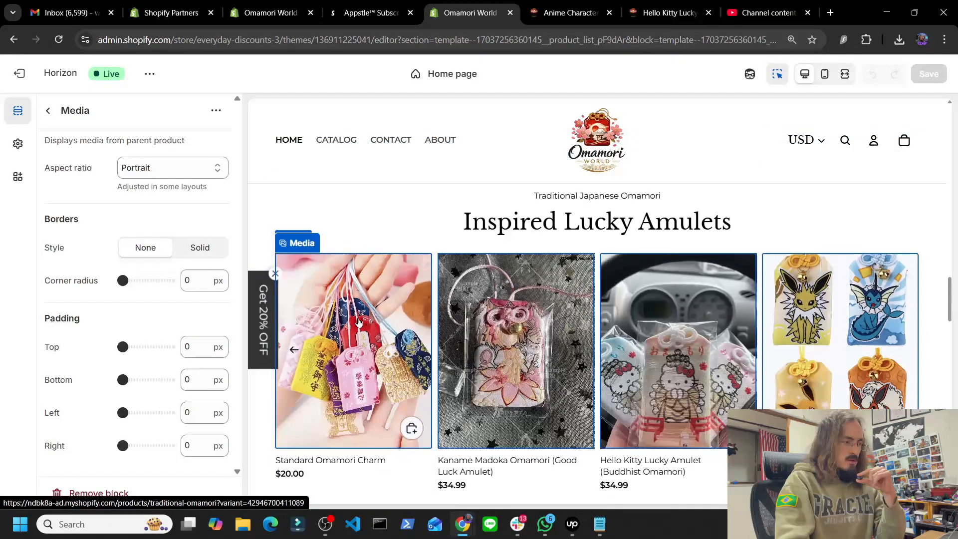
scroll(909, 313, down, 3)
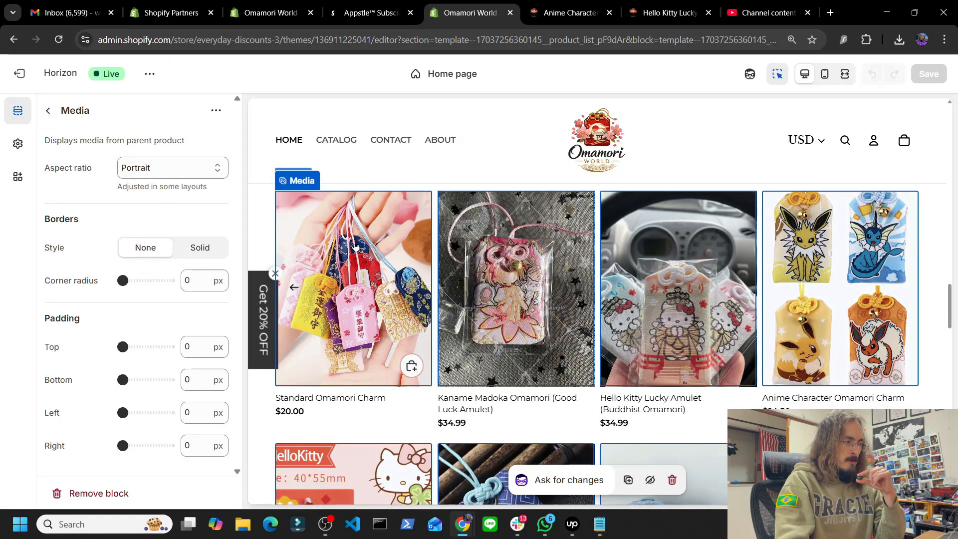
scroll(355, 245, up, 3)
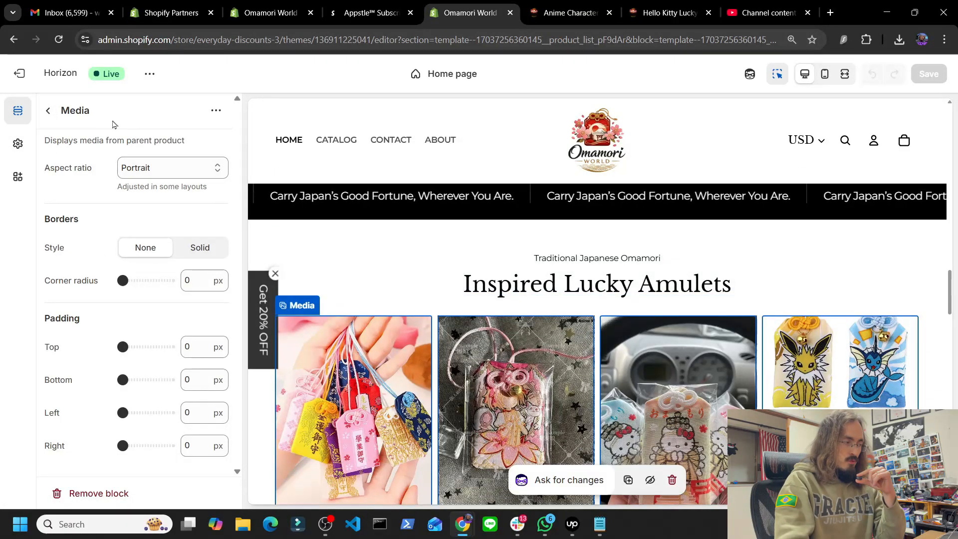
click(49, 111)
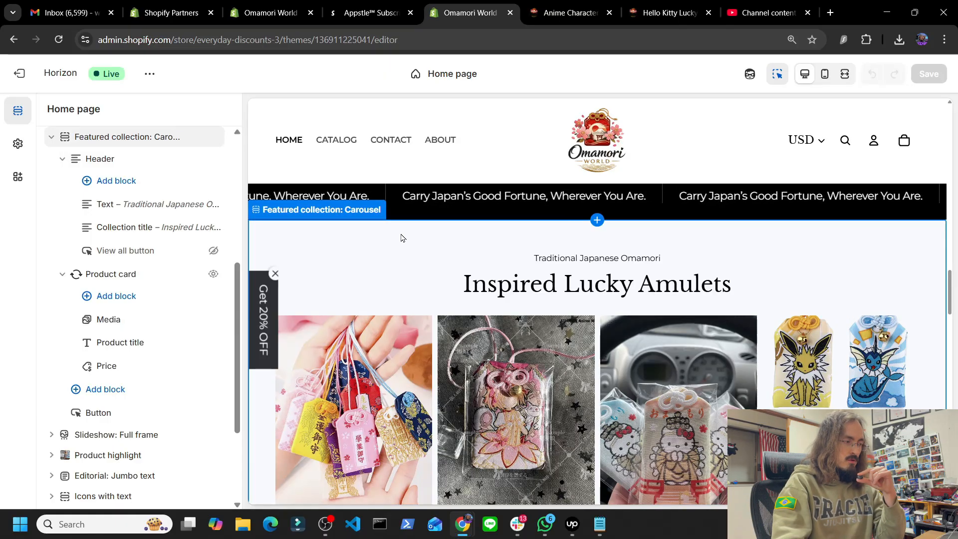
Step: Replace the collection shown in the Inspired Lucky Amulets featured collection section with Traditional Omamori
click(402, 238)
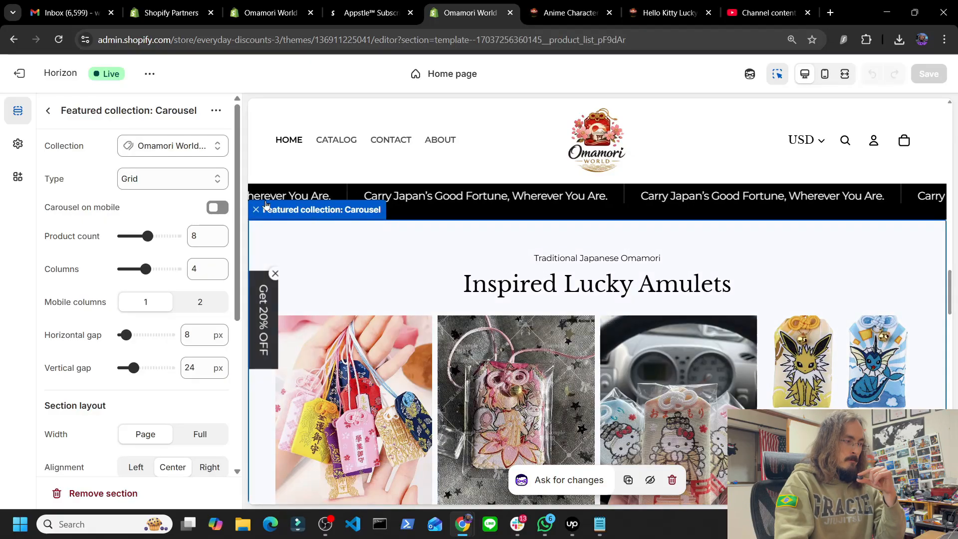
click(163, 144)
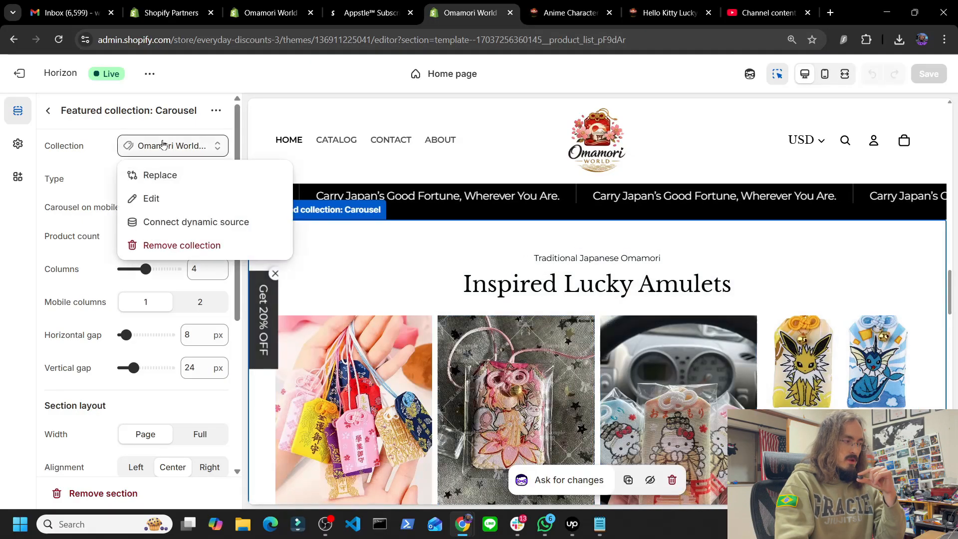
click(165, 176)
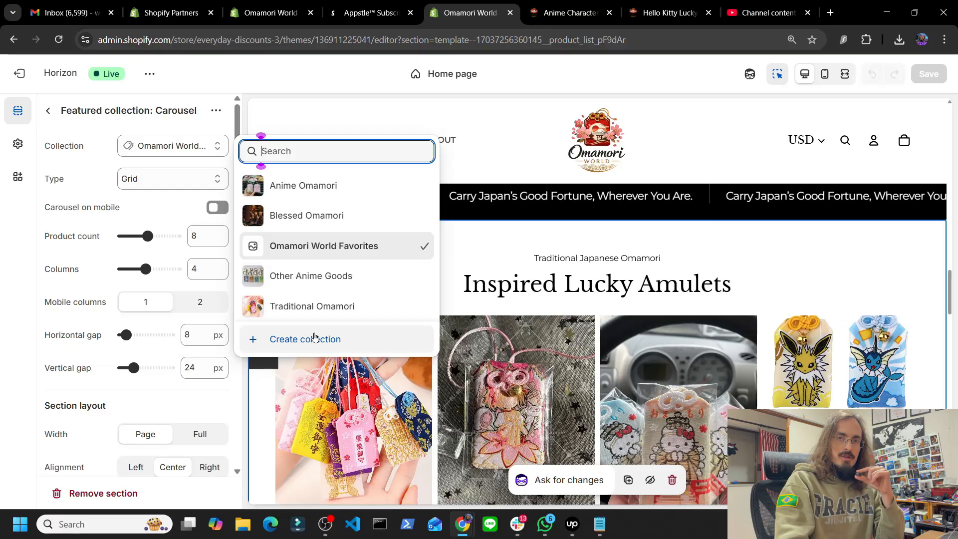
click(333, 306)
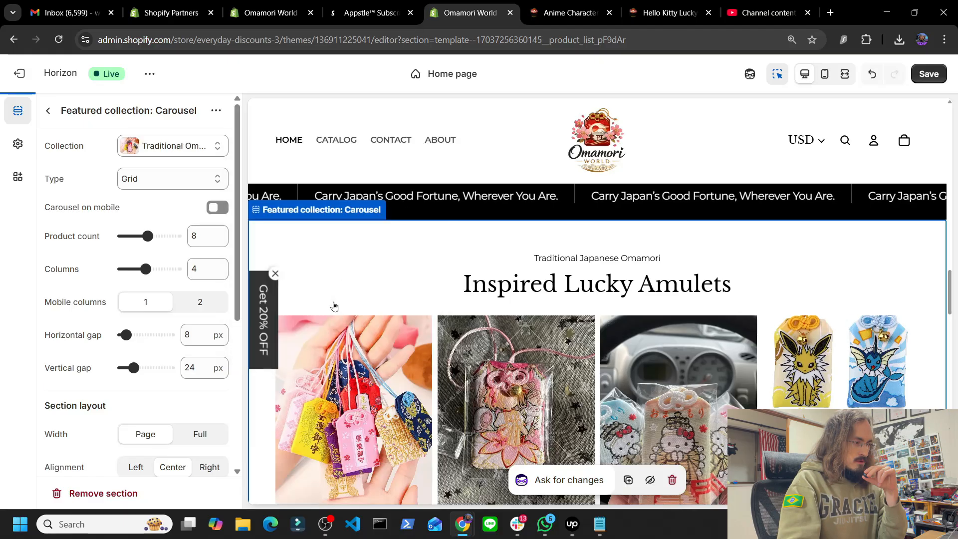
Step: Review the product images and prices in the featured collection grid, down to the Conscious Luxury slideshow
scroll(361, 241, down, 3)
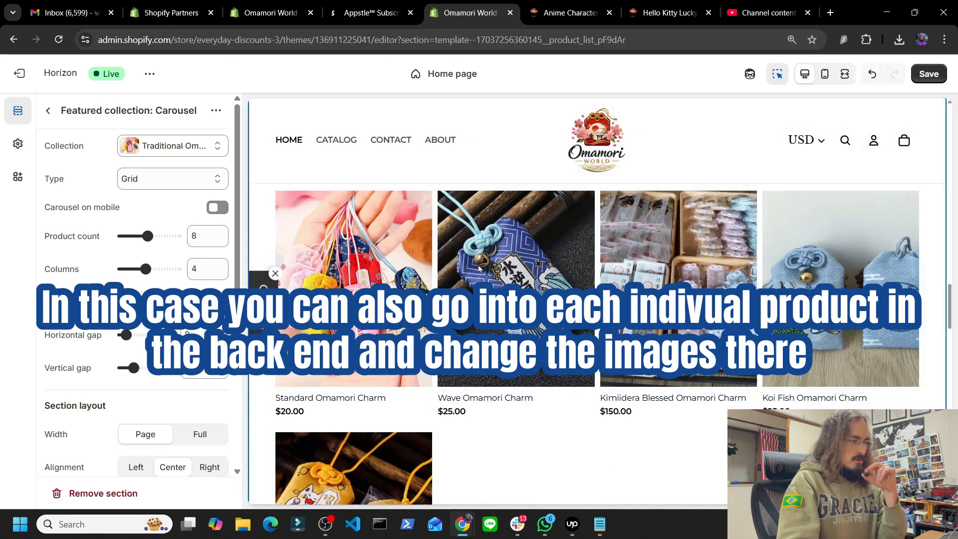
scroll(644, 319, up, 1)
scroll(459, 285, up, 2)
scroll(459, 284, down, 3)
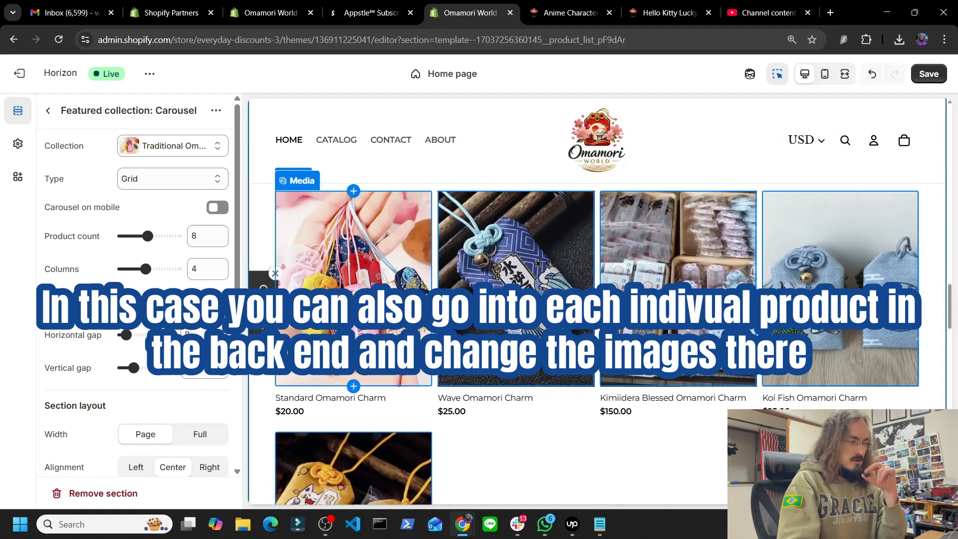
scroll(597, 299, down, 2)
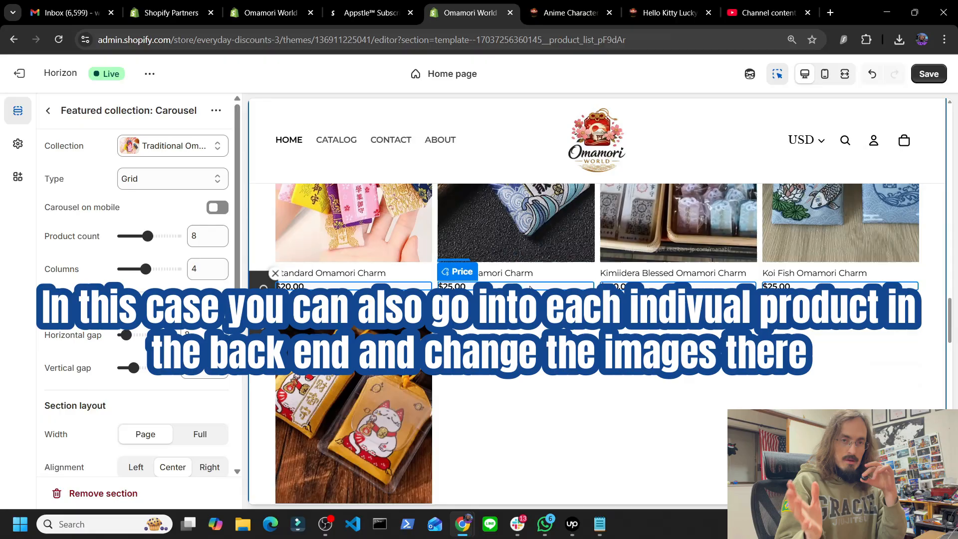
scroll(530, 288, down, 3)
scroll(598, 299, down, 4)
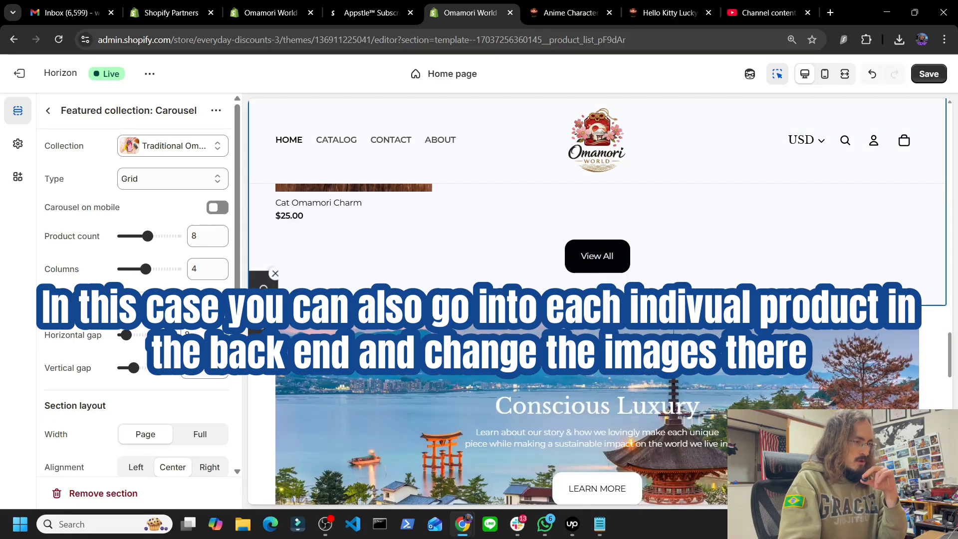
Step: Move the custom section containing the Limited time offer countdown above the Hero section in the home page template
click(48, 112)
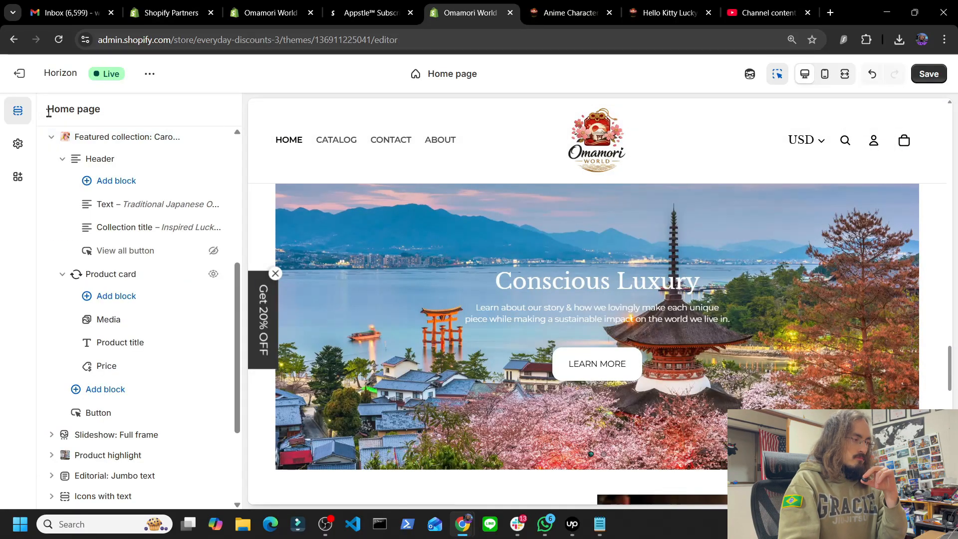
scroll(656, 353, up, 20)
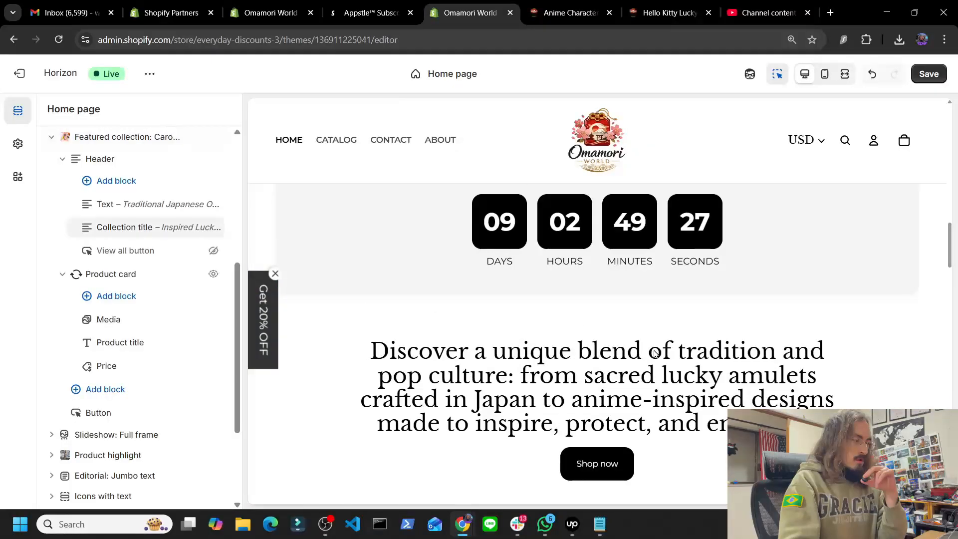
scroll(654, 353, up, 10)
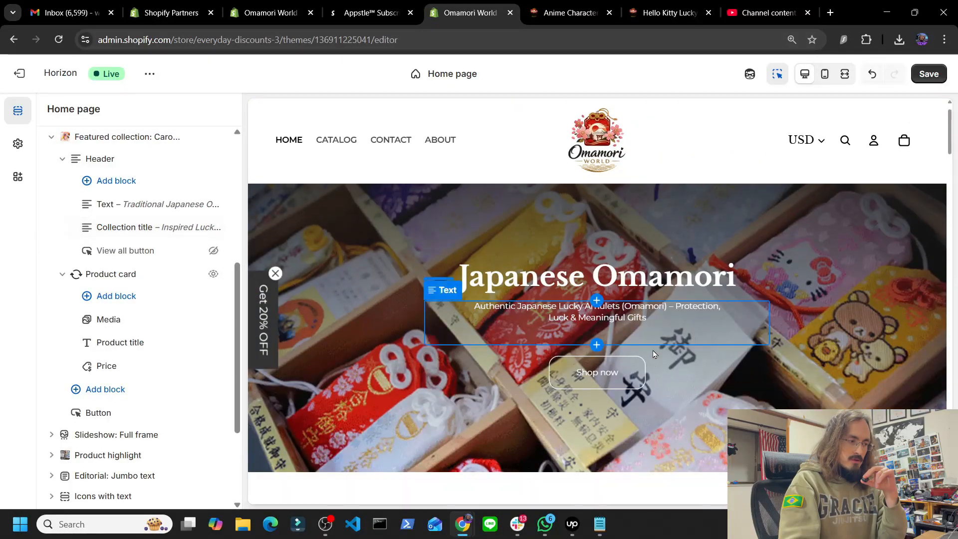
scroll(655, 353, down, 5)
scroll(654, 352, down, 8)
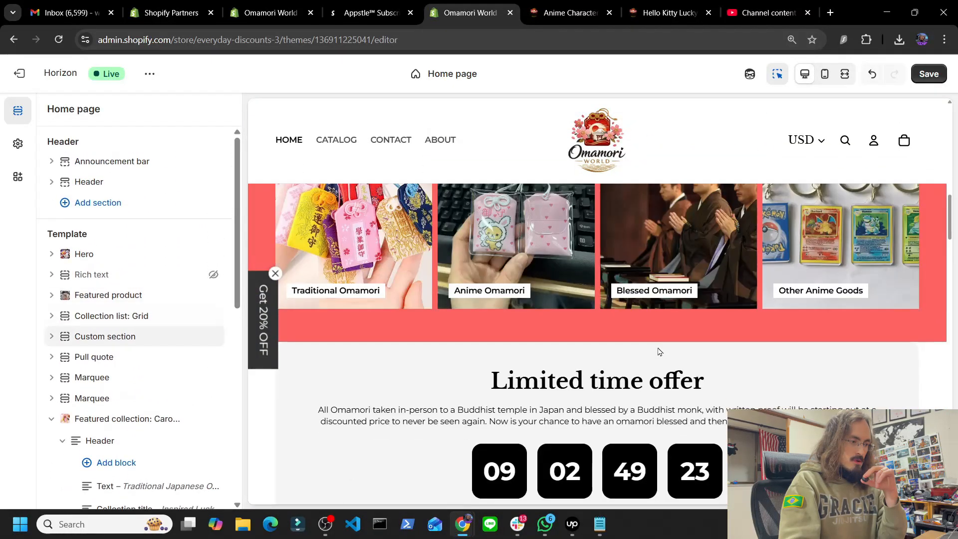
scroll(658, 351, down, 1)
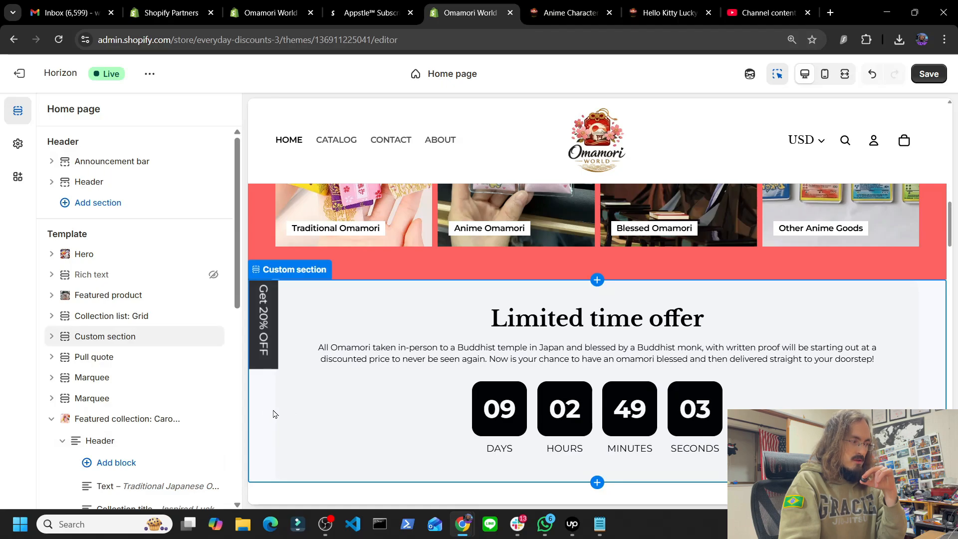
mouse_move(76, 340)
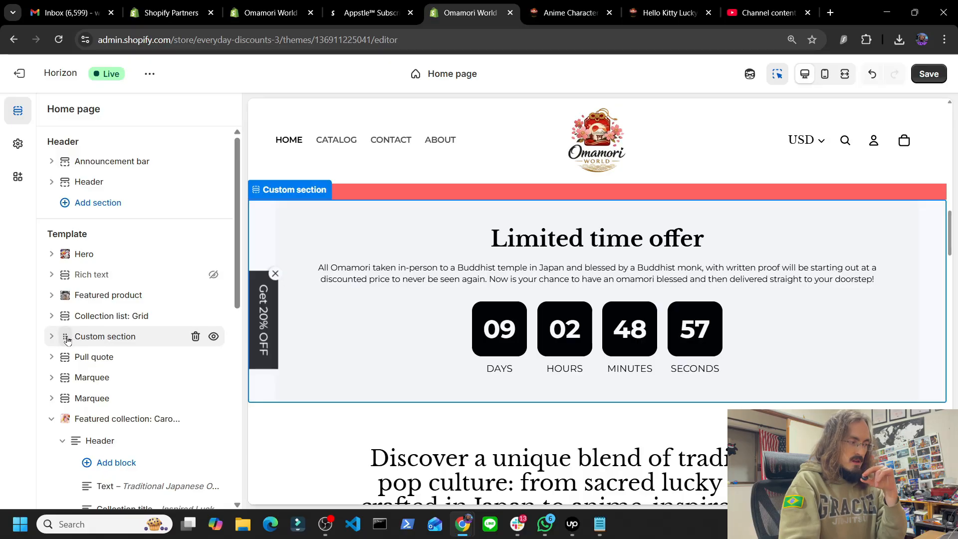
drag(65, 336, 70, 264)
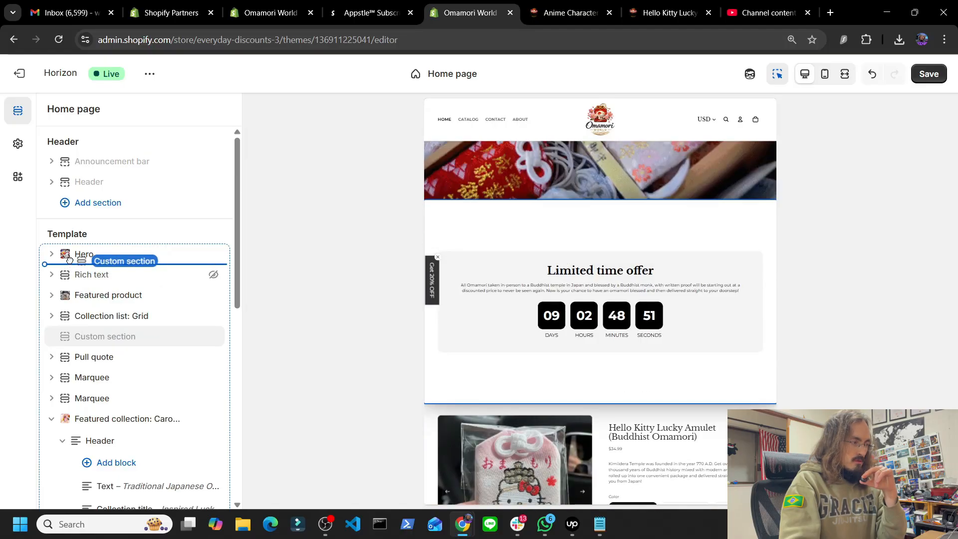
drag(71, 251, 65, 251)
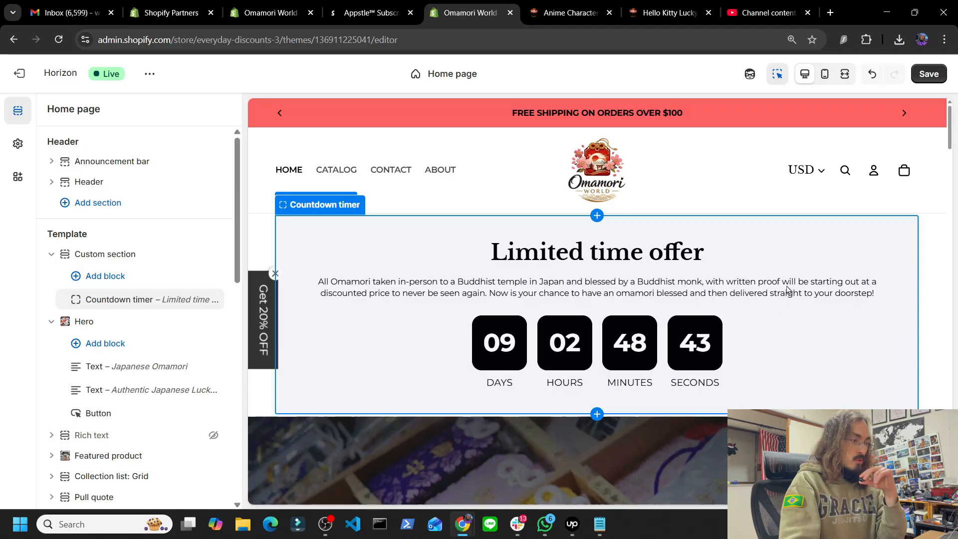
Step: Review the reordered home page from the countdown timer down to the Inspired Lucky Amulets featured collection
scroll(787, 290, down, 1)
scroll(804, 254, up, 1)
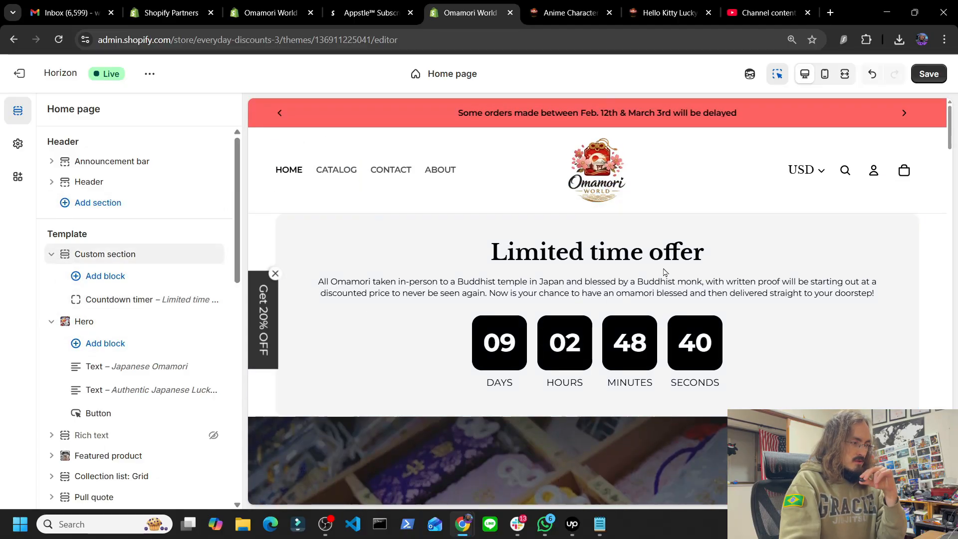
scroll(667, 272, down, 3)
scroll(674, 272, up, 3)
scroll(675, 271, down, 12)
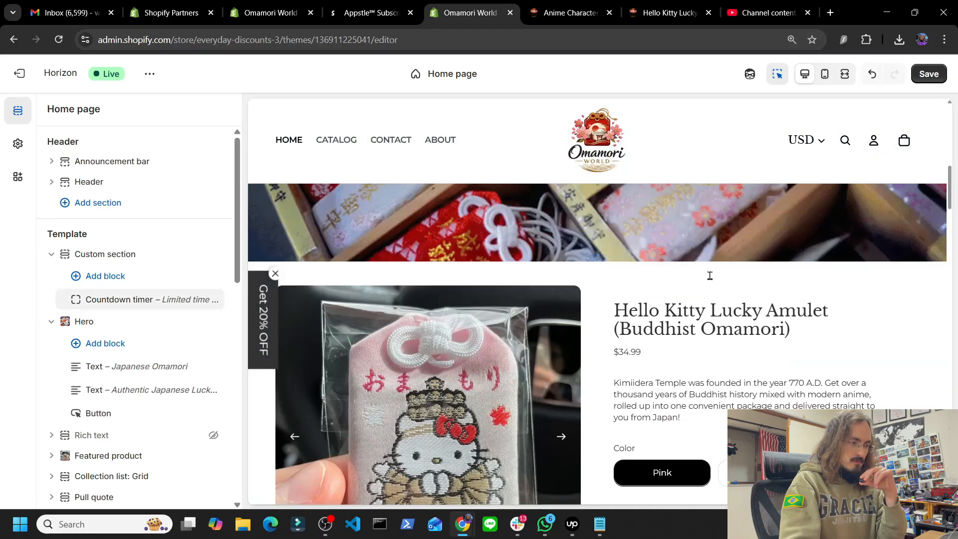
scroll(734, 314, down, 5)
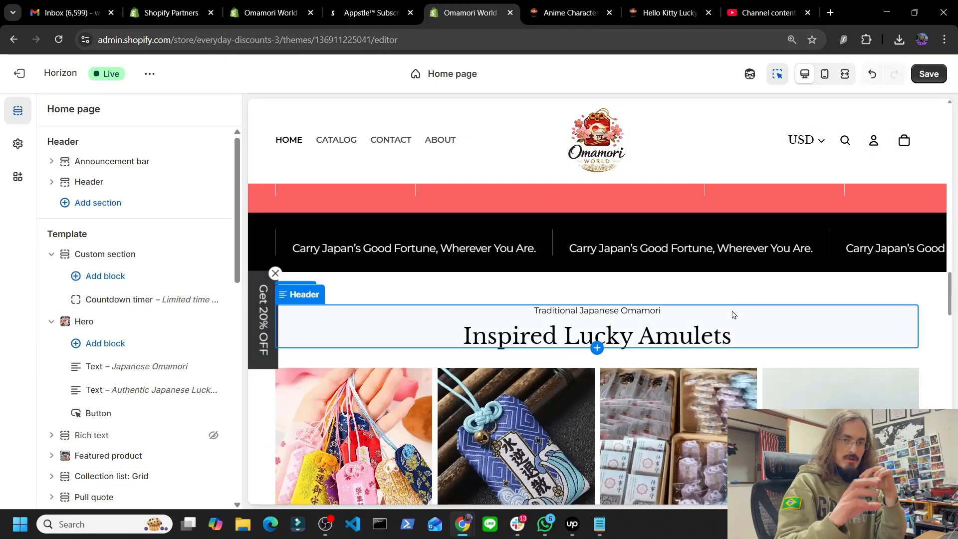
Step: Add a Marquee section to the home page template, below the FAQ section
scroll(775, 326, down, 15)
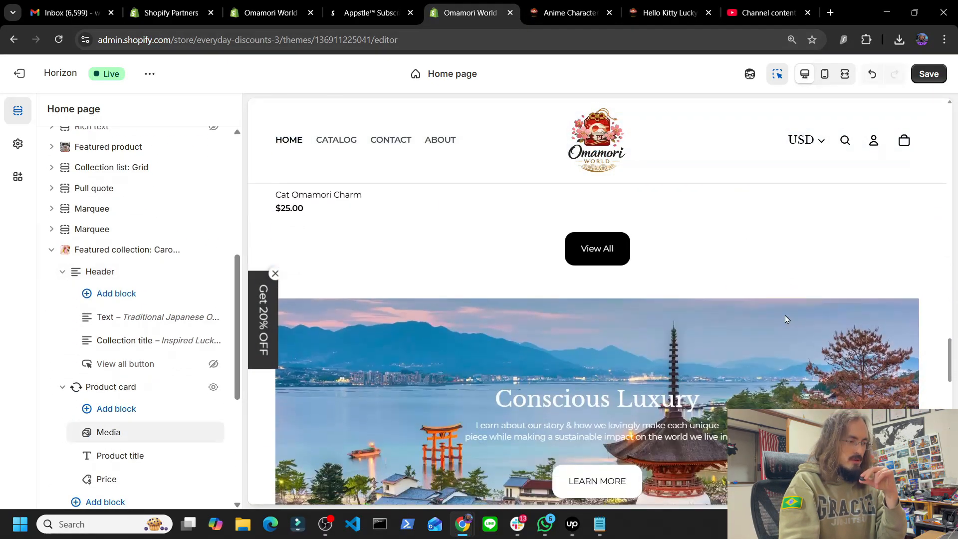
scroll(793, 313, down, 10)
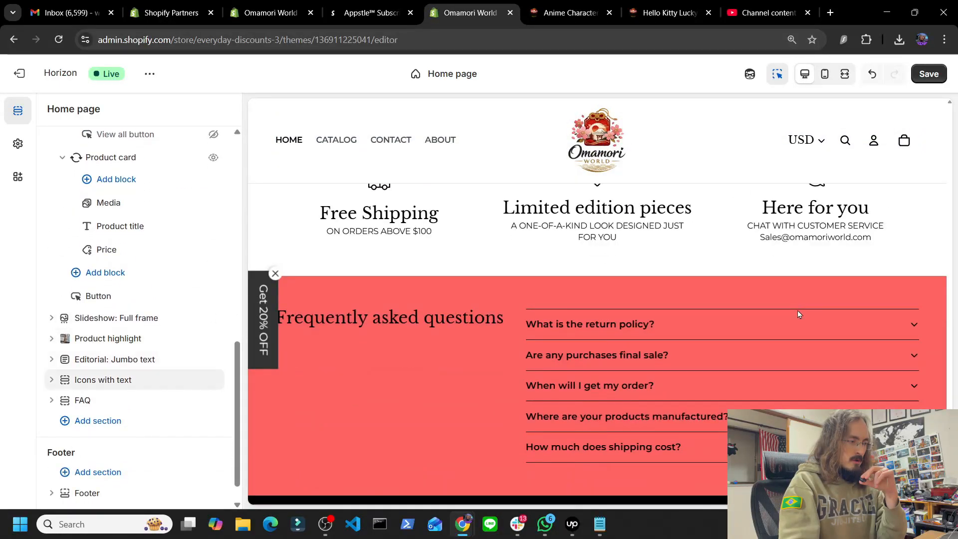
scroll(499, 310, up, 14)
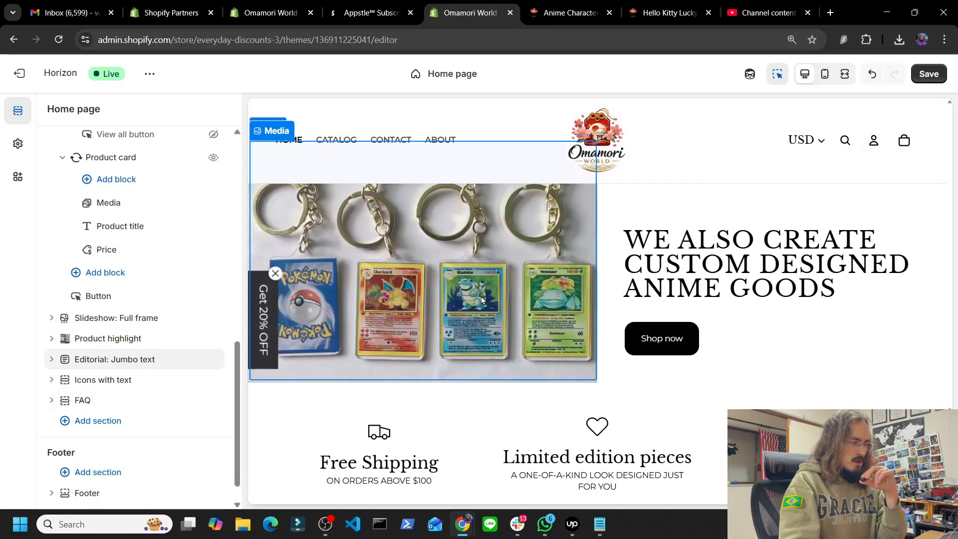
scroll(675, 345, up, 12)
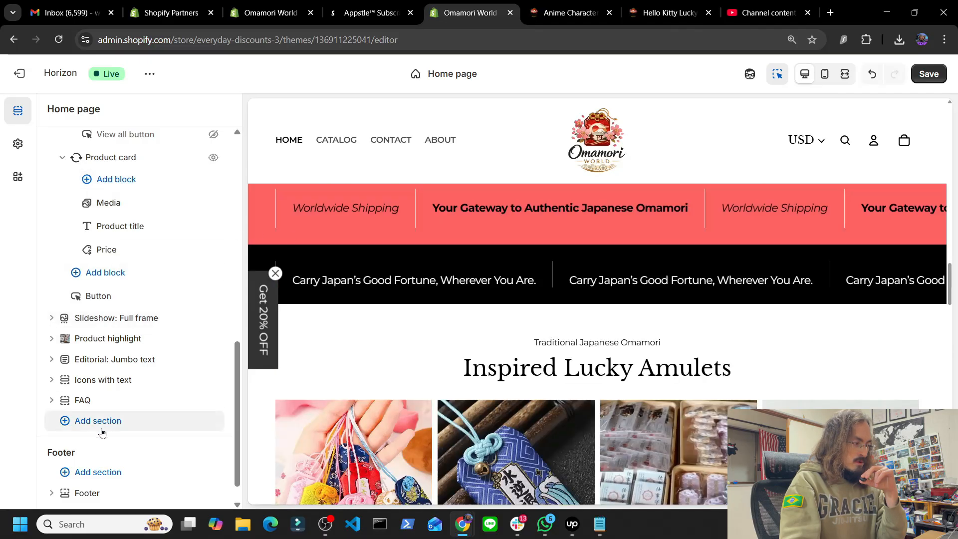
scroll(104, 424, down, 1)
mouse_move(95, 425)
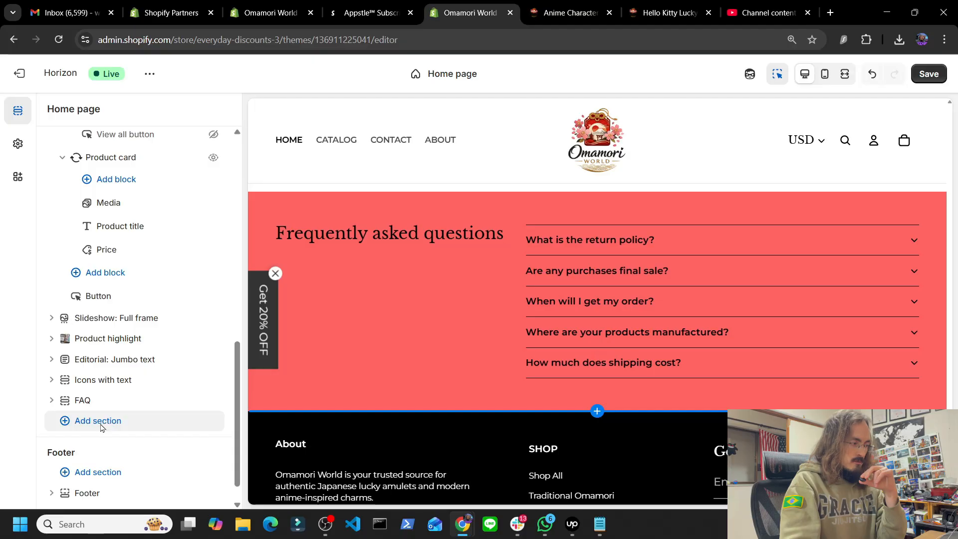
click(101, 427)
scroll(314, 321, down, 3)
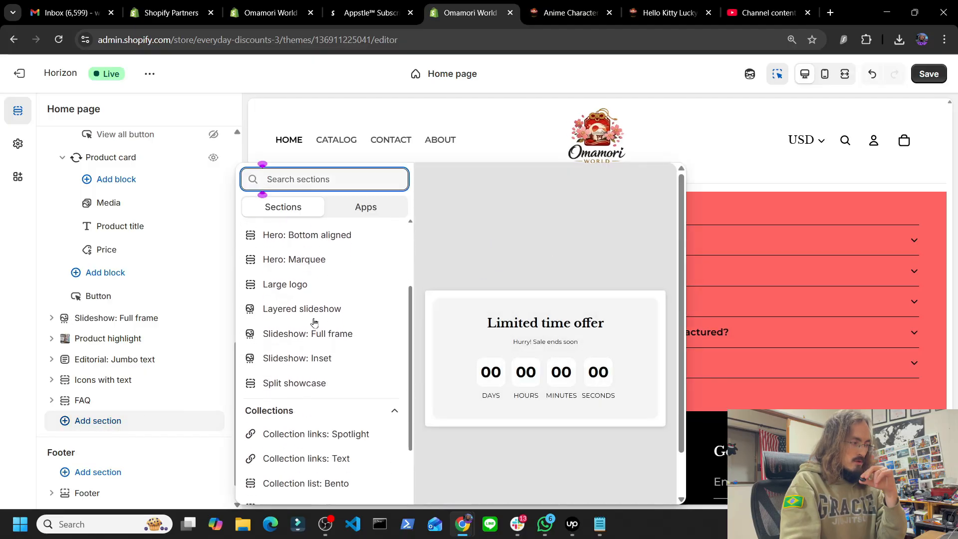
scroll(315, 321, down, 4)
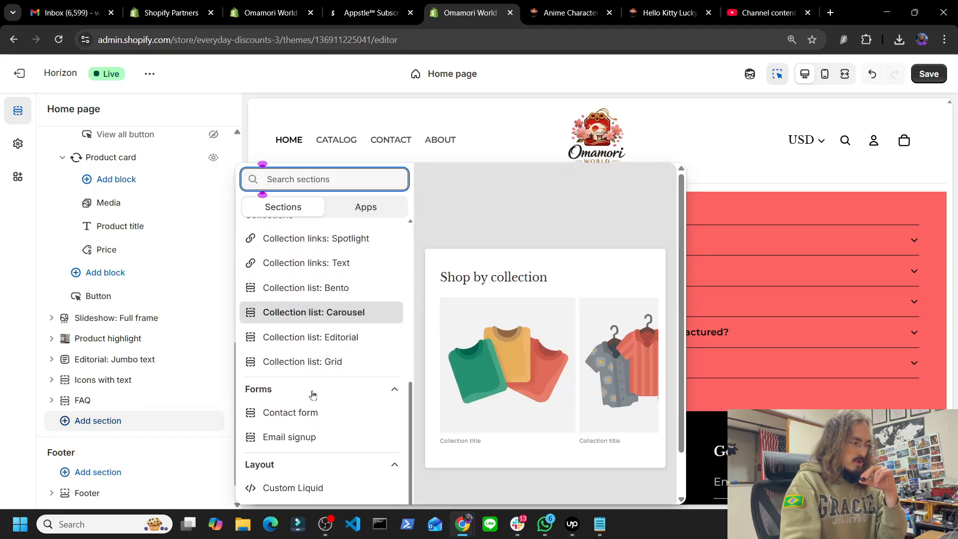
scroll(317, 399, down, 8)
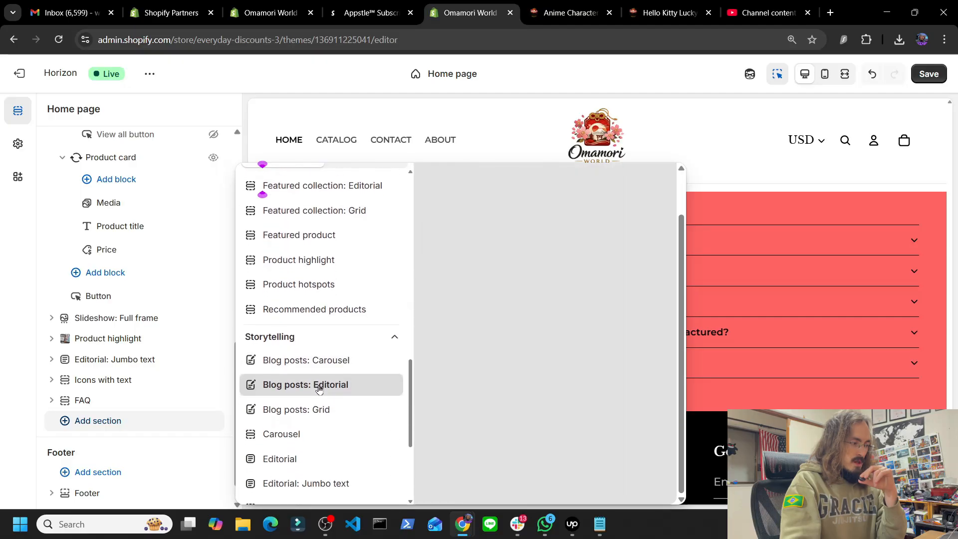
scroll(319, 389, down, 4)
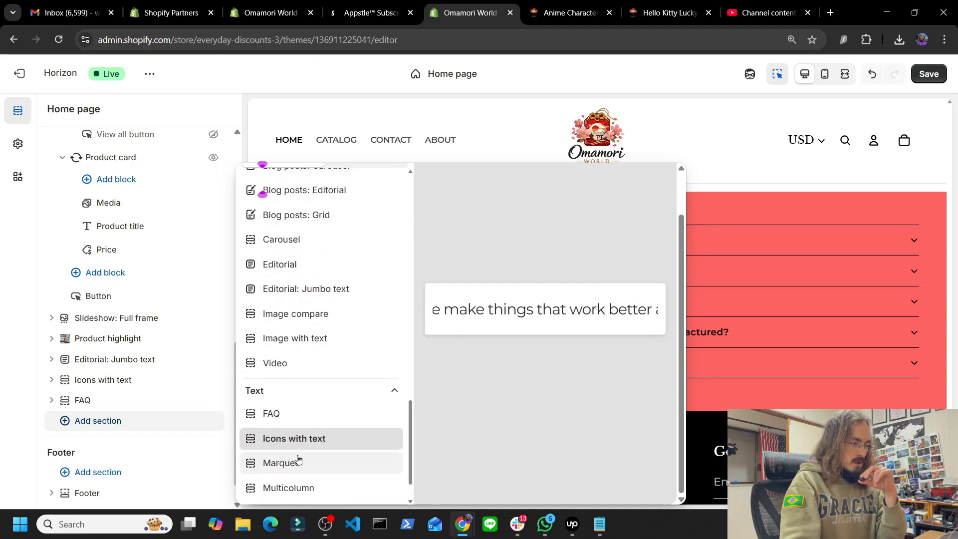
click(283, 466)
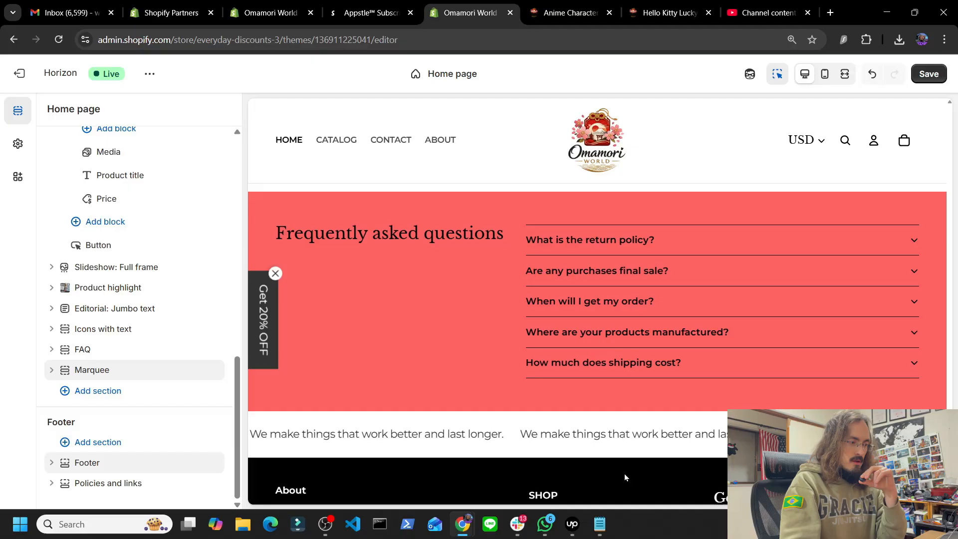
Step: Move the new Marquee section from below the FAQ to directly beneath the Hero section
scroll(665, 446, down, 3)
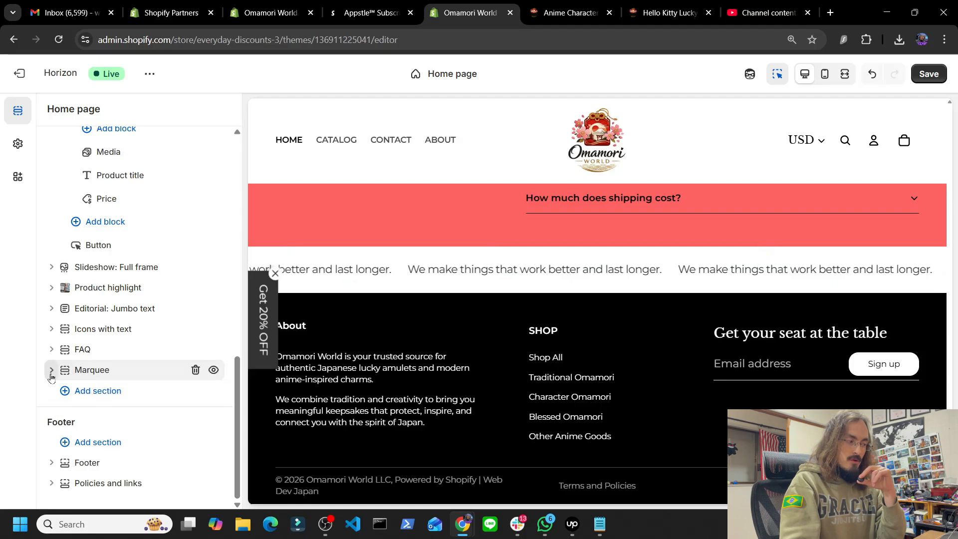
drag(70, 376, 75, 229)
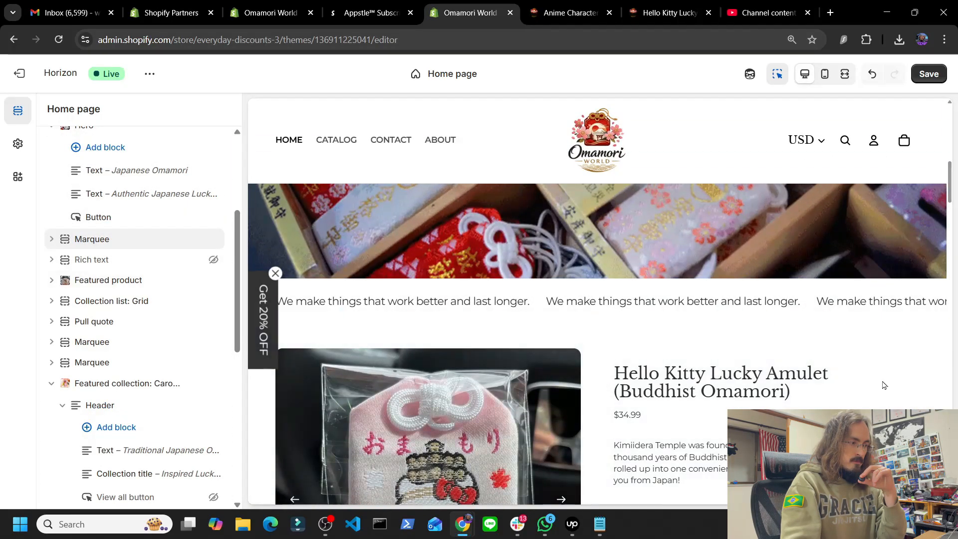
scroll(736, 337, up, 2)
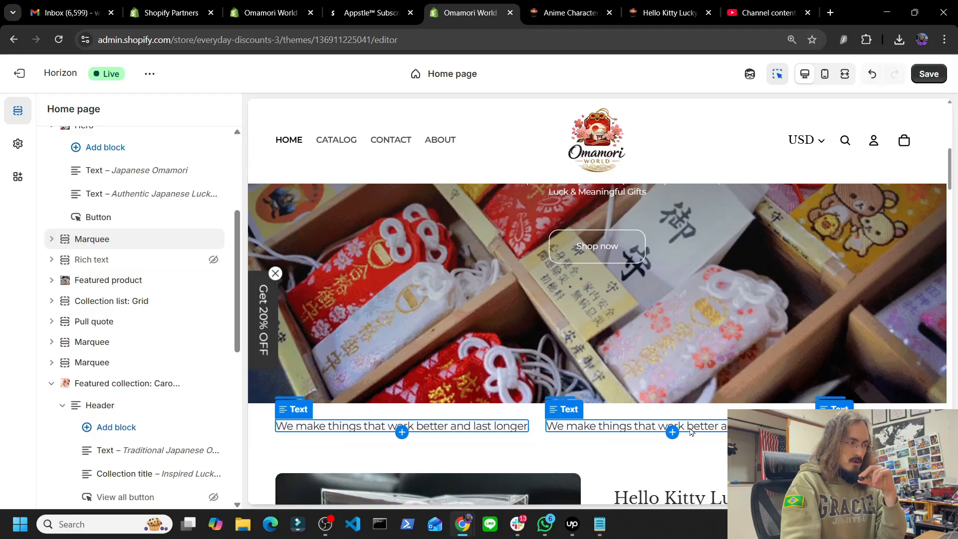
scroll(725, 352, down, 5)
scroll(778, 356, up, 4)
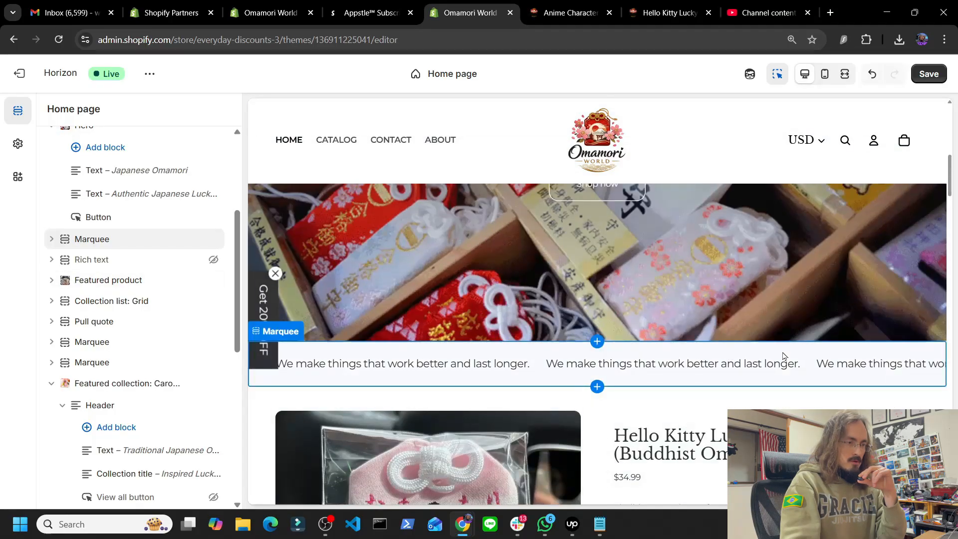
scroll(783, 356, down, 1)
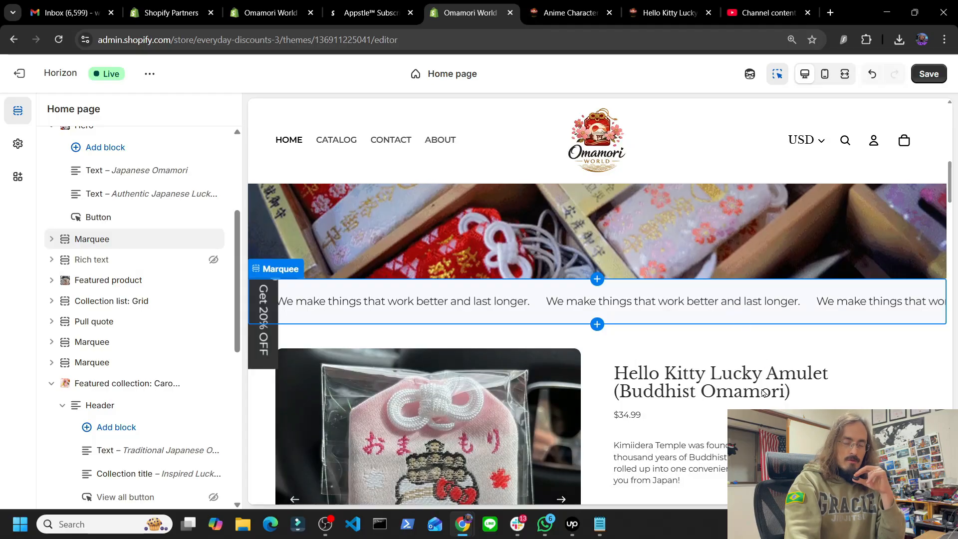
Step: Review the home page preview from the featured product to the Conscious Luxury slideshow, and back up to the countdown timer
scroll(659, 280, down, 3)
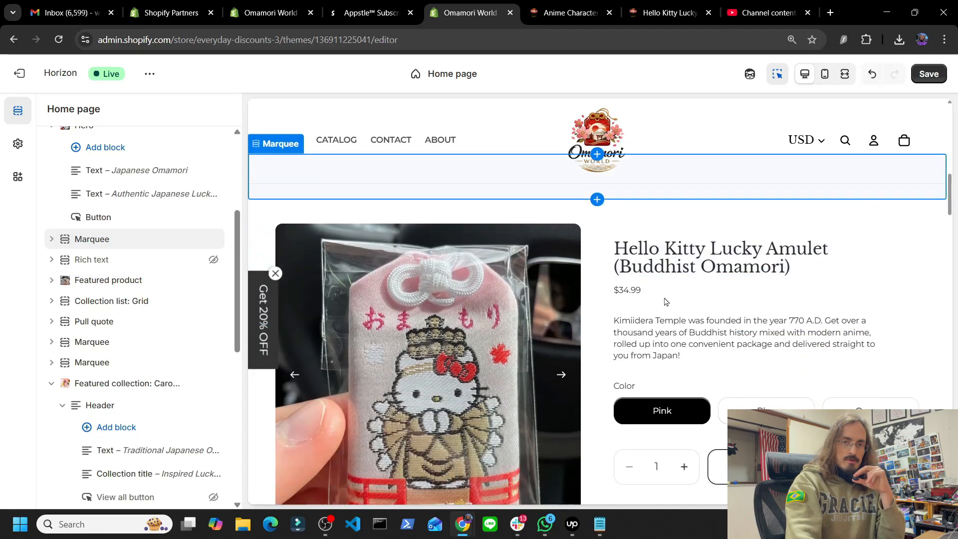
scroll(665, 301, down, 10)
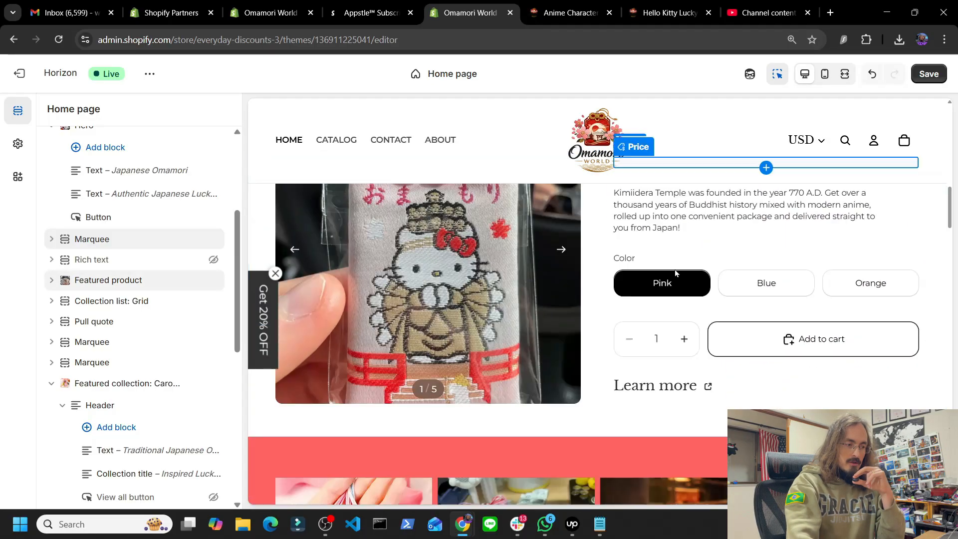
scroll(702, 301, down, 10)
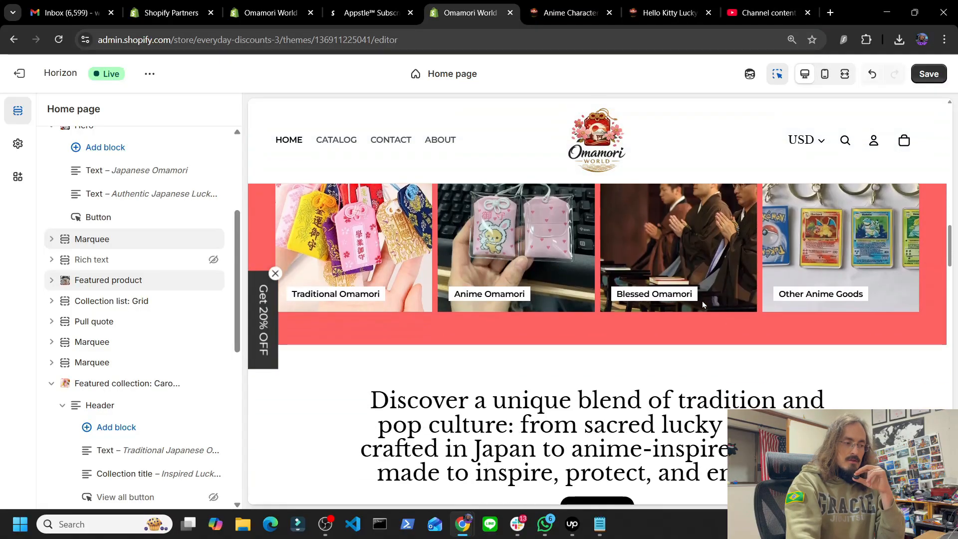
scroll(648, 289, down, 6)
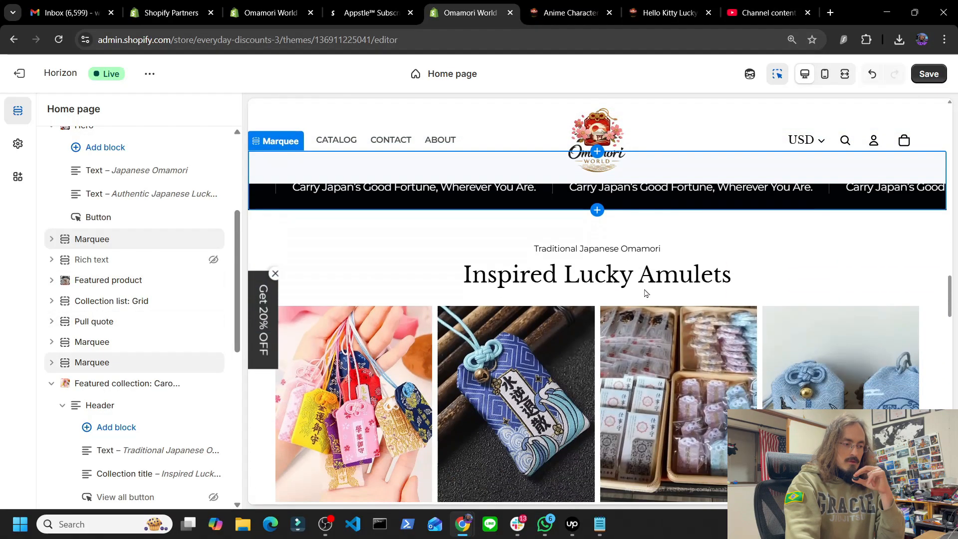
scroll(698, 294, down, 3)
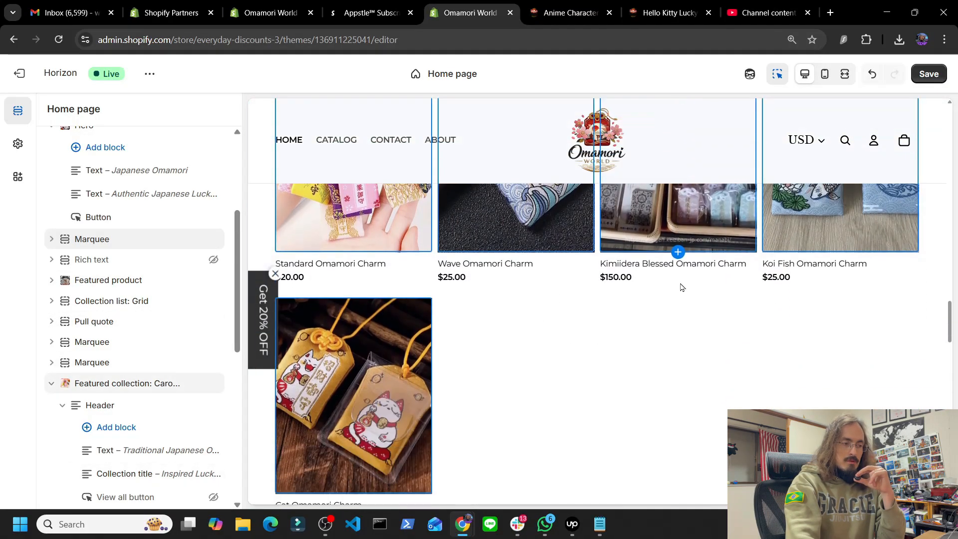
scroll(687, 306, down, 8)
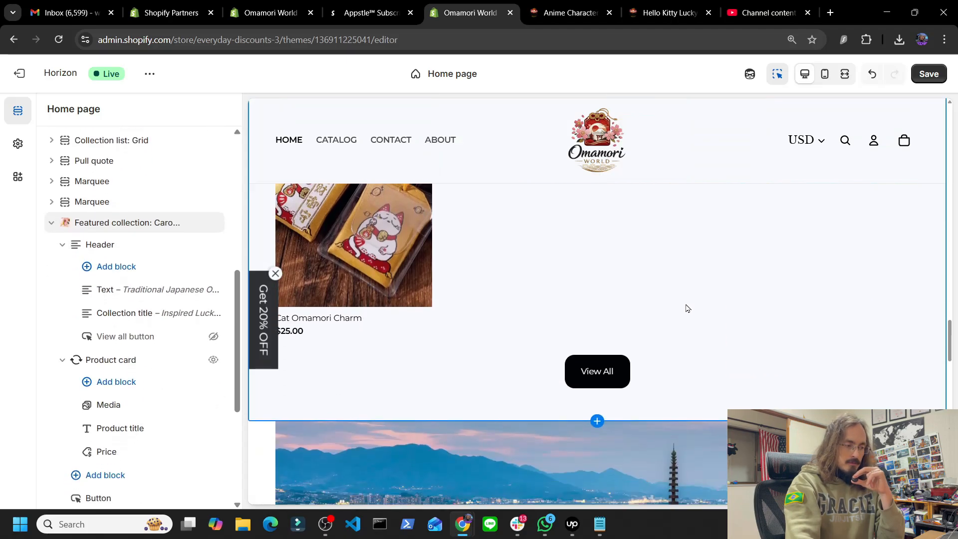
scroll(713, 297, up, 10)
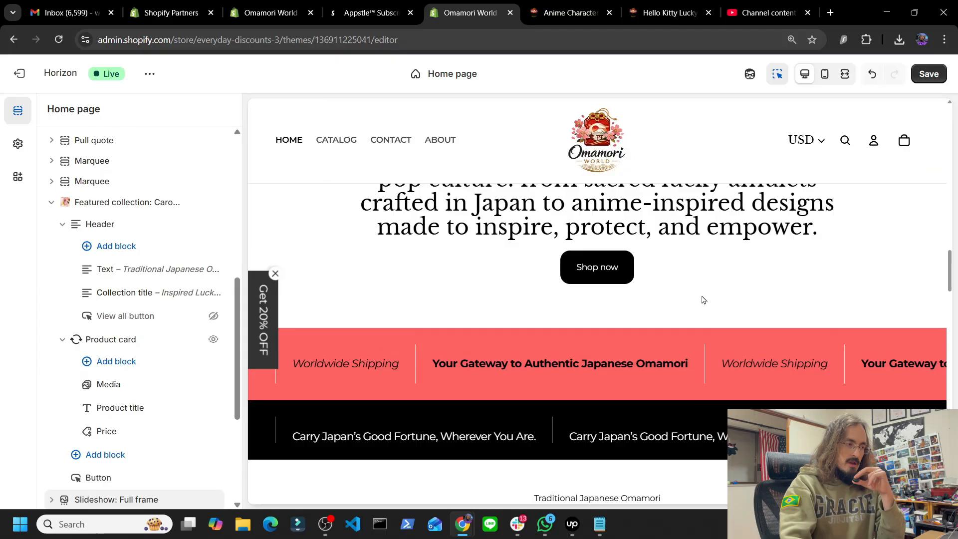
scroll(703, 299, up, 10)
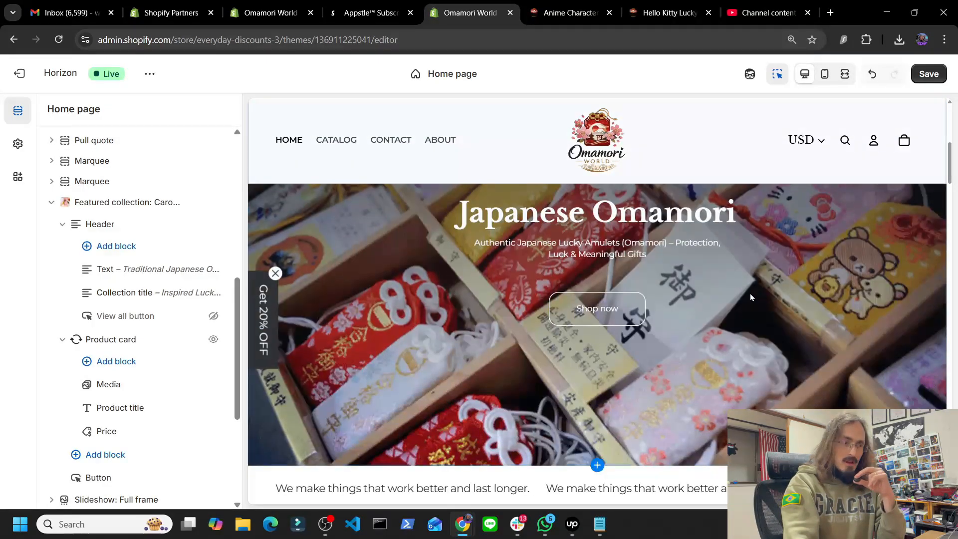
scroll(750, 293, up, 6)
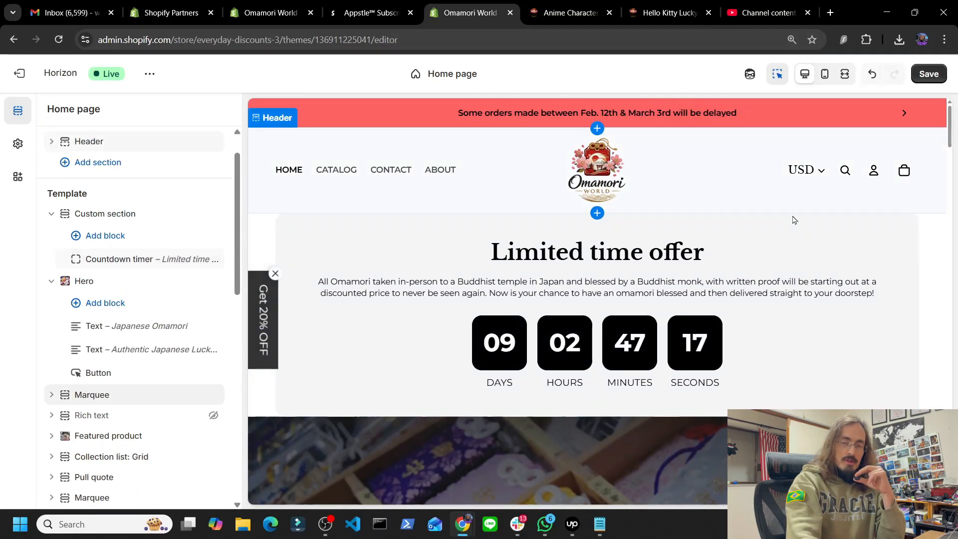
Step: Open the Default product template in the theme editor and examine its product details, image gallery and recommended products
click(454, 75)
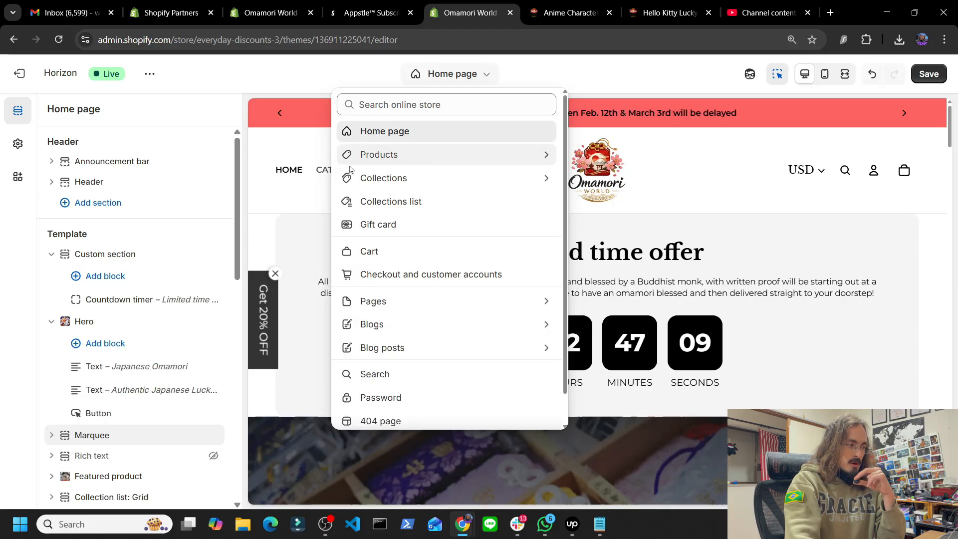
click(382, 159)
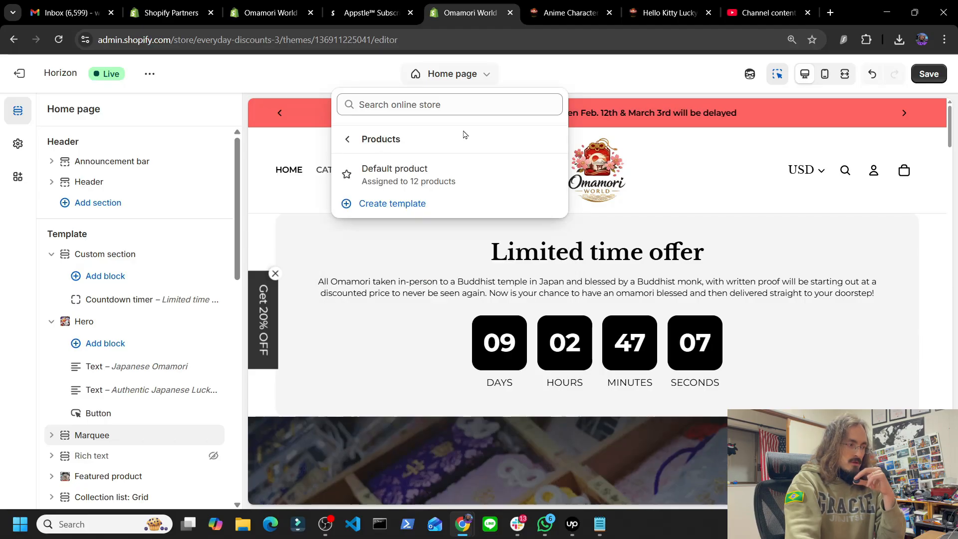
click(416, 177)
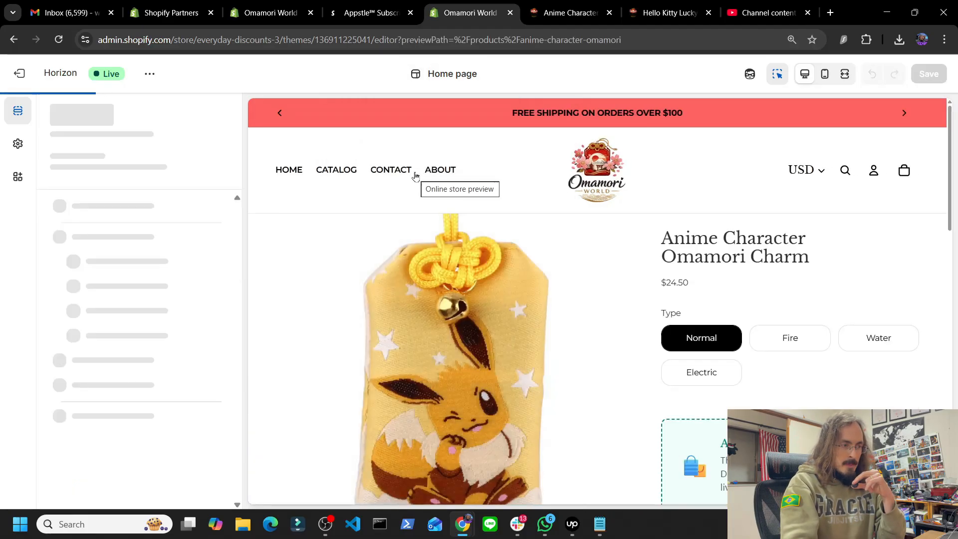
scroll(529, 265, down, 6)
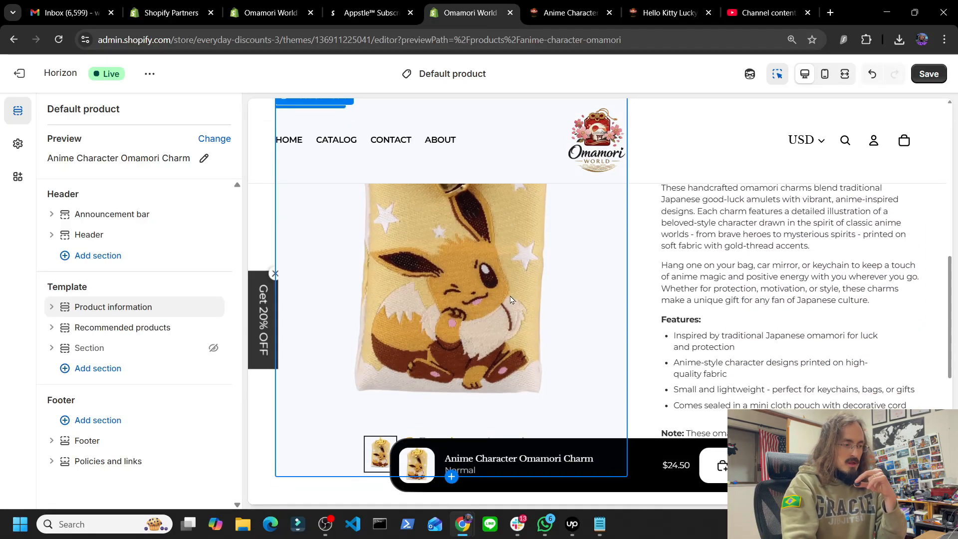
scroll(511, 299, down, 8)
scroll(626, 338, up, 5)
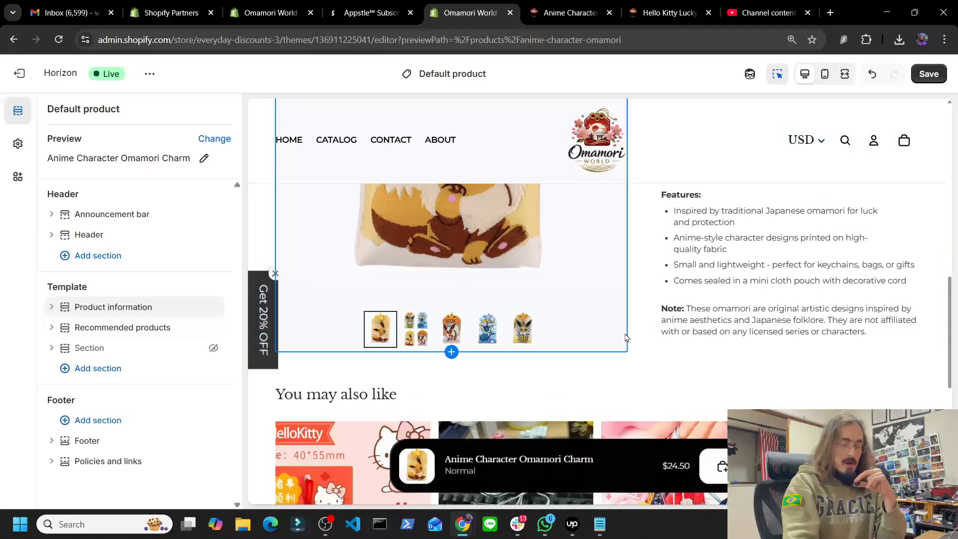
scroll(626, 337, up, 6)
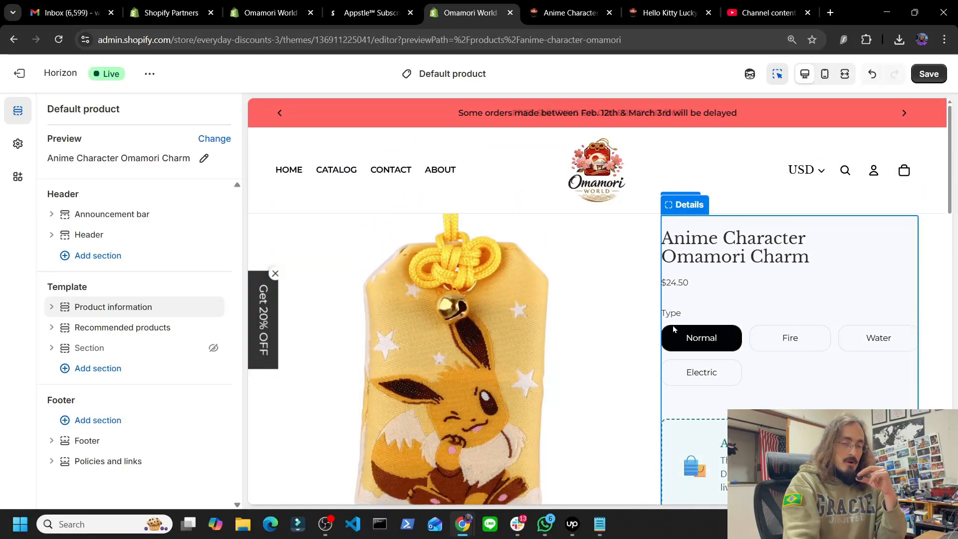